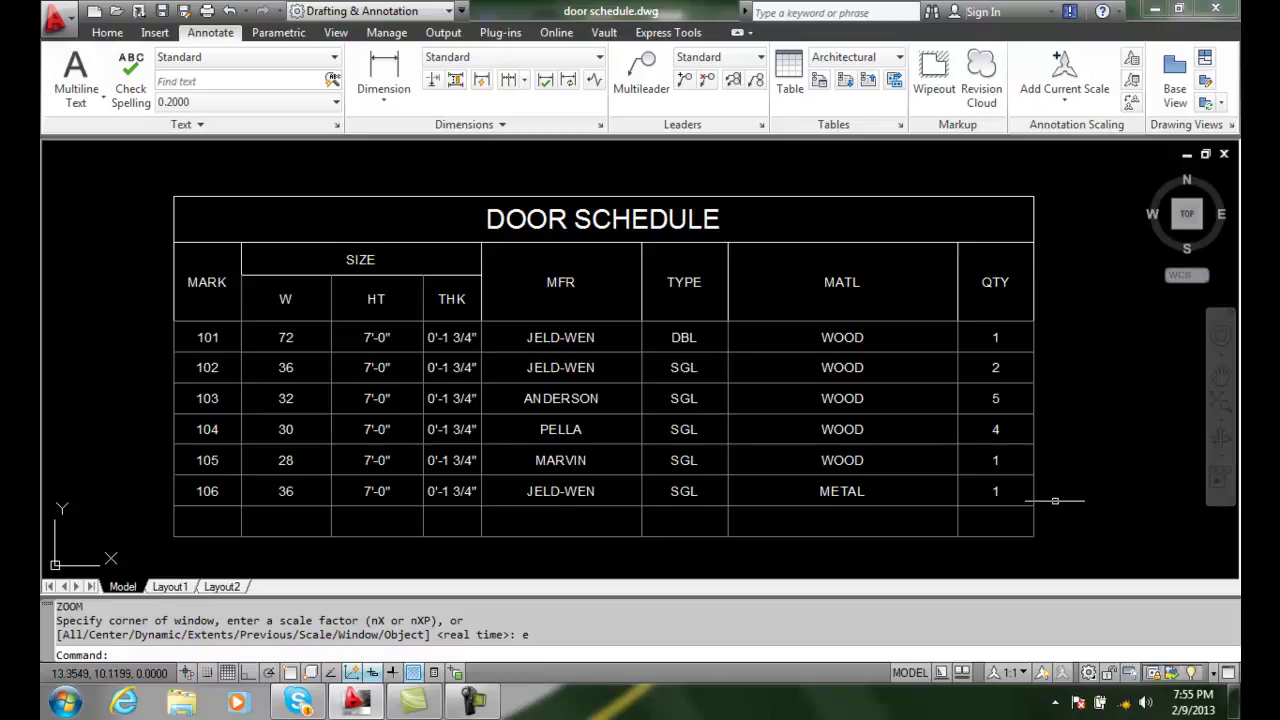
- Select the table's title cell, review its properties, then close the palette
{"action": "left_click", "coordinate": [192, 193]}
{"action": "left_click", "coordinate": [180, 212]}
{"action": "left_click", "coordinate": [180, 218]}
{"action": "right_click", "coordinate": [162, 217]}
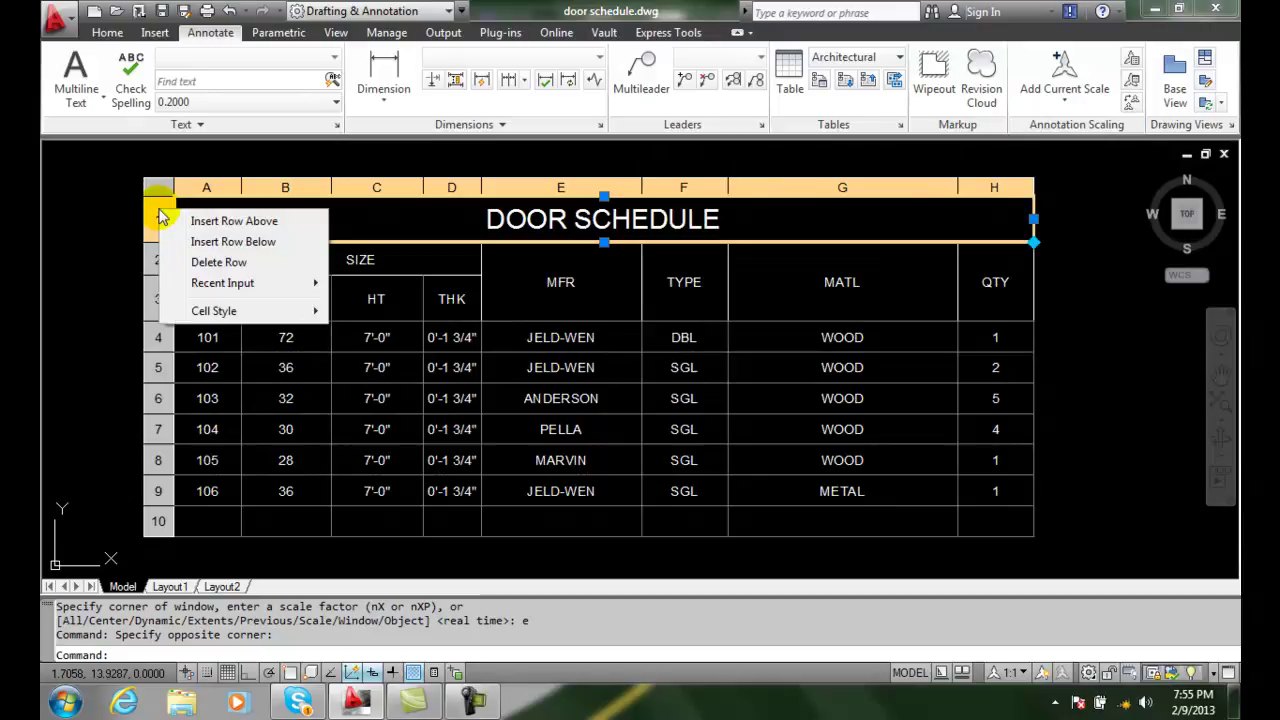
{"action": "left_click", "coordinate": [160, 217]}
{"action": "right_click", "coordinate": [160, 217]}
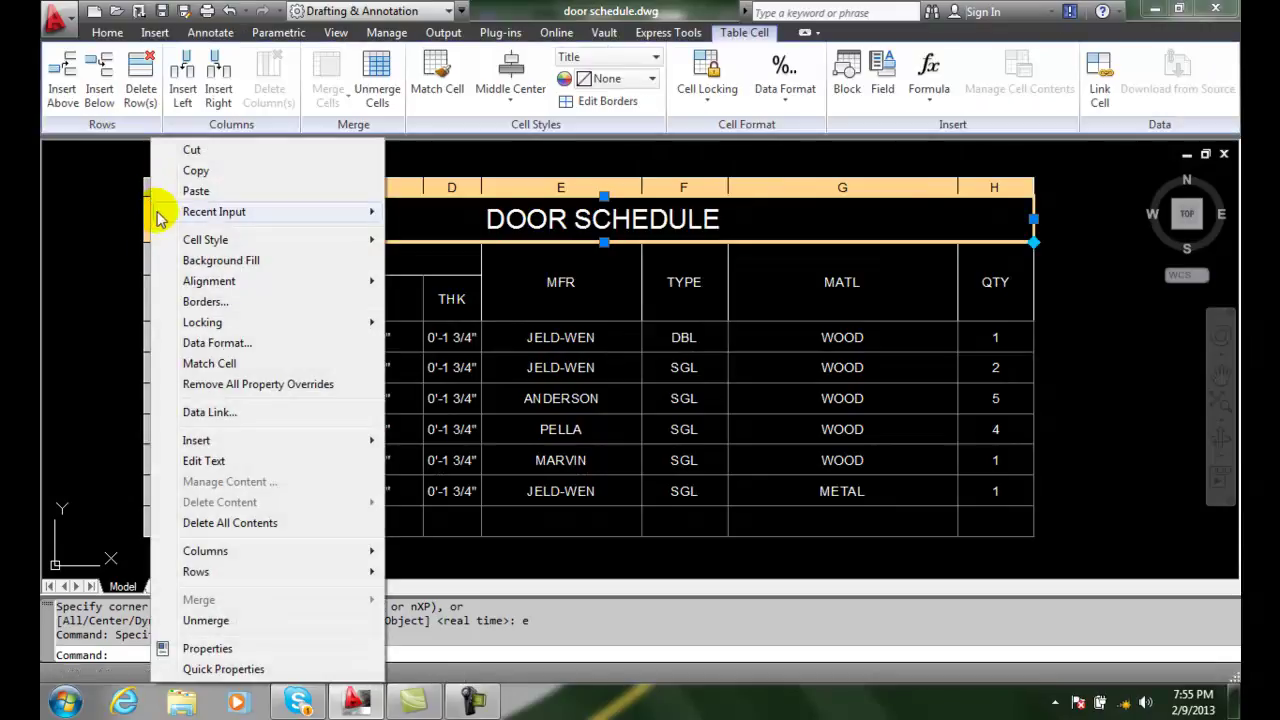
{"action": "left_click", "coordinate": [186, 647]}
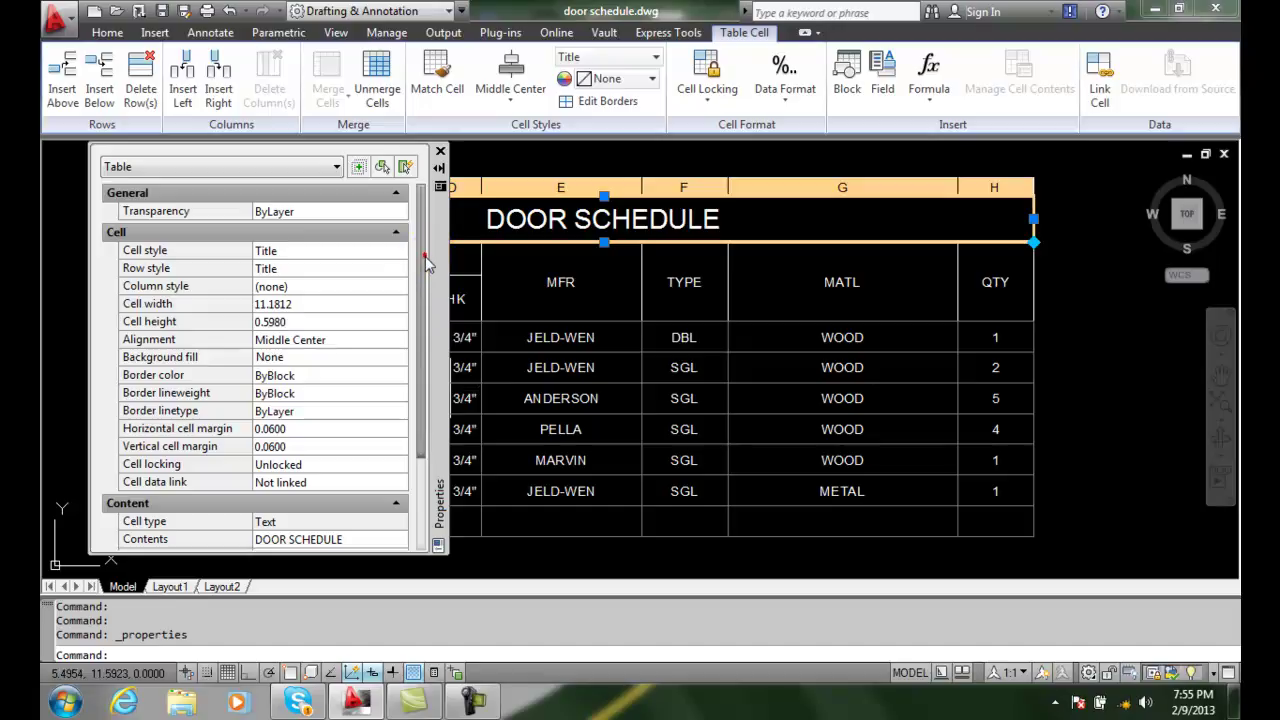
{"action": "left_click_drag", "start_coordinate": [425, 262], "coordinate": [420, 288]}
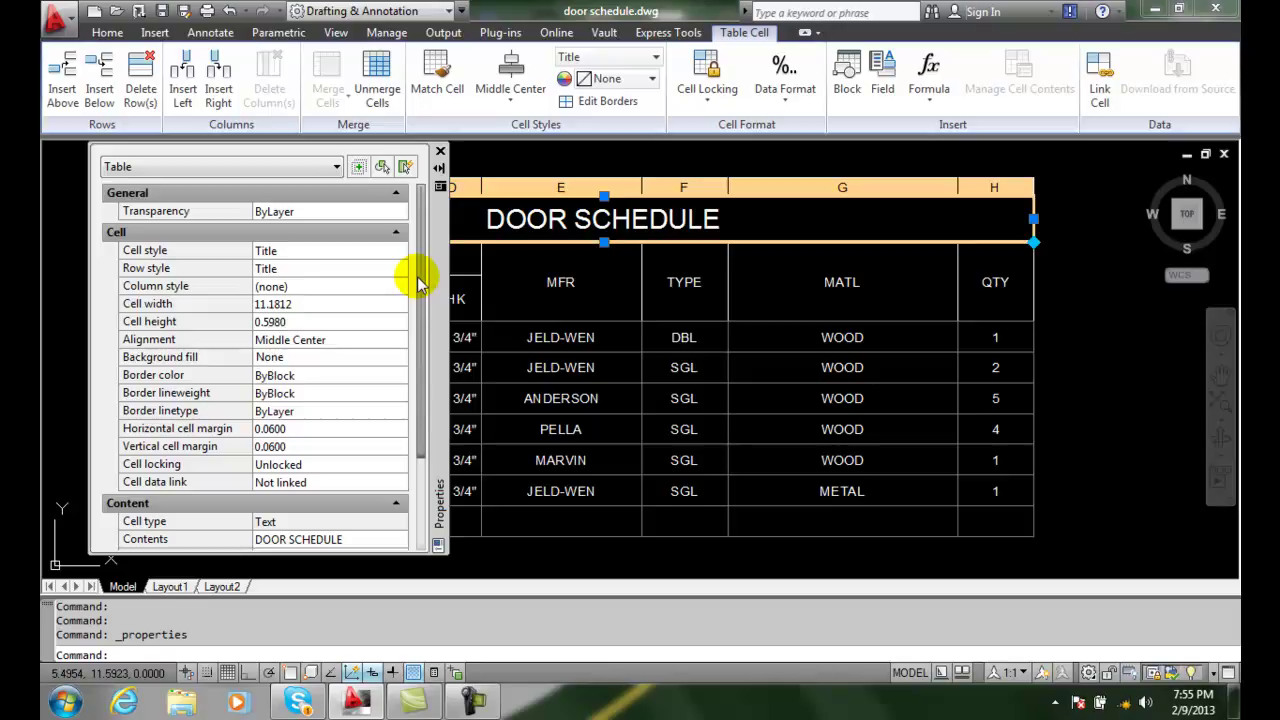
{"action": "left_click", "coordinate": [440, 151]}
- Shorten the table with its break grip so doors 103–106 form a second section, then pan to centre both sections
{"action": "key", "text": "Escape"}
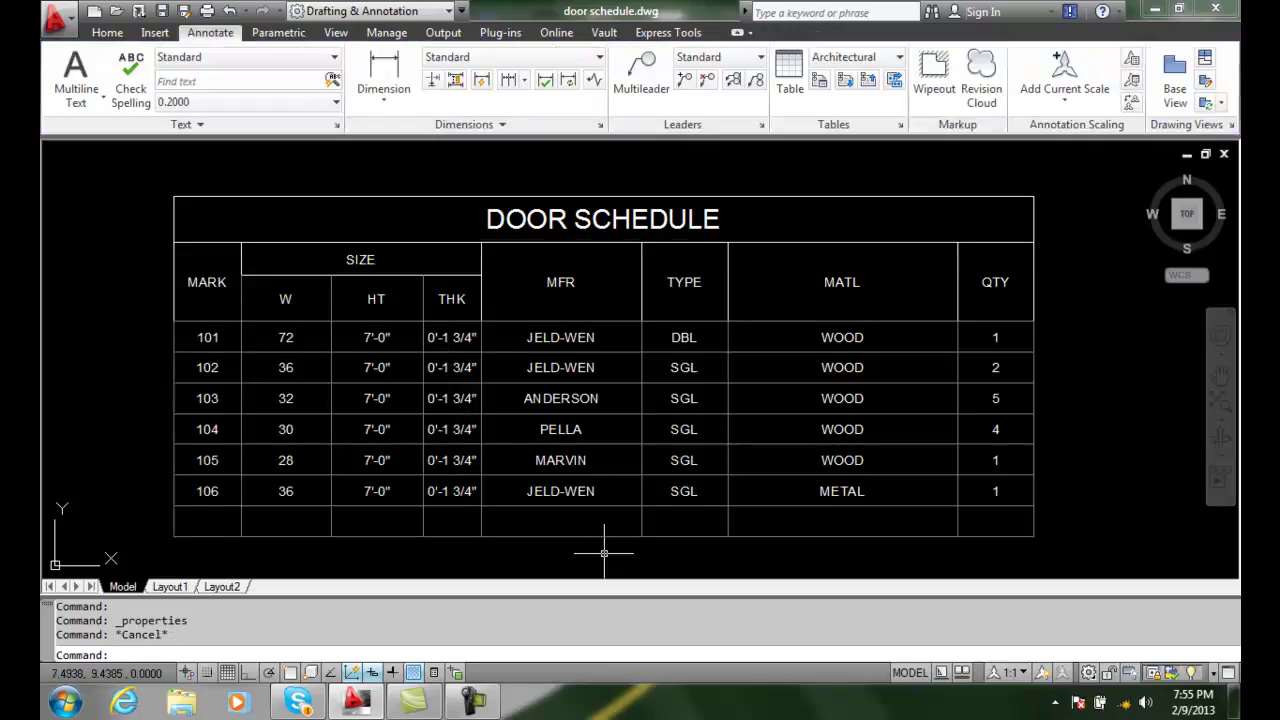
{"action": "left_click", "coordinate": [596, 538]}
{"action": "left_click", "coordinate": [603, 535]}
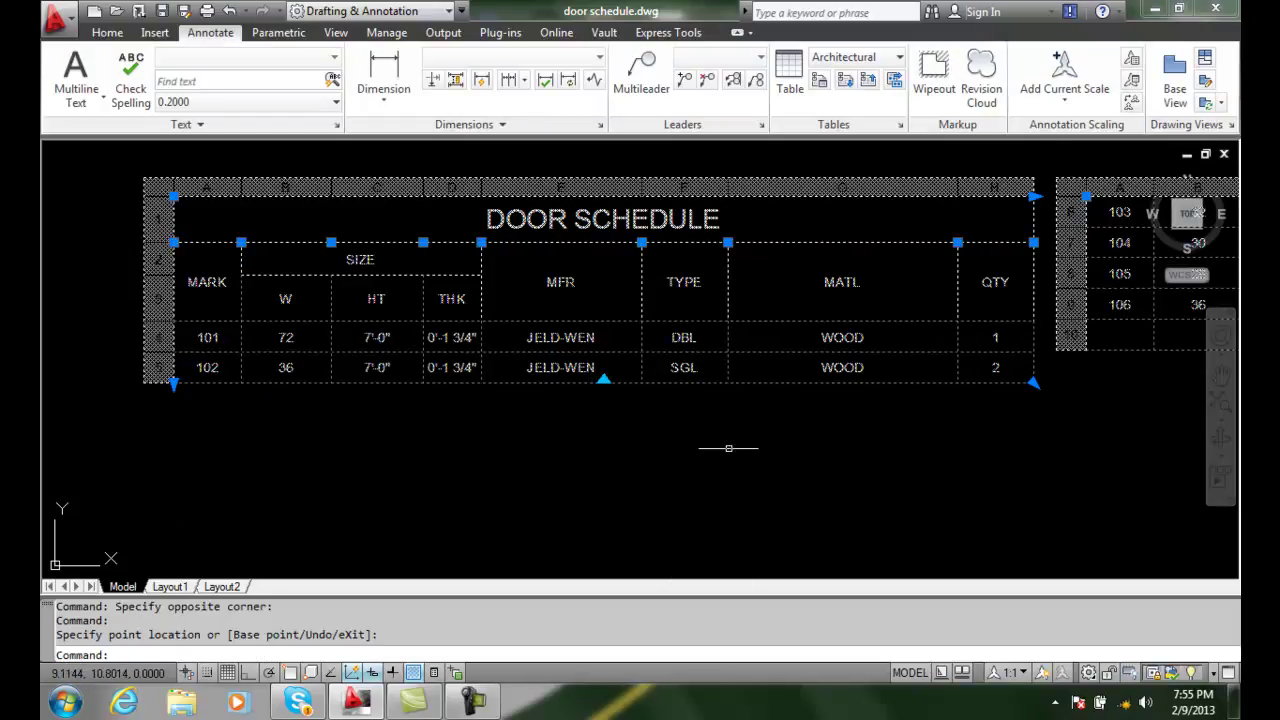
{"action": "key", "text": "Escape"}
{"action": "scroll", "coordinate": [740, 433], "scroll_direction": "down", "scroll_amount": 8}
{"action": "scroll", "coordinate": [740, 432], "scroll_direction": "up", "scroll_amount": 5}
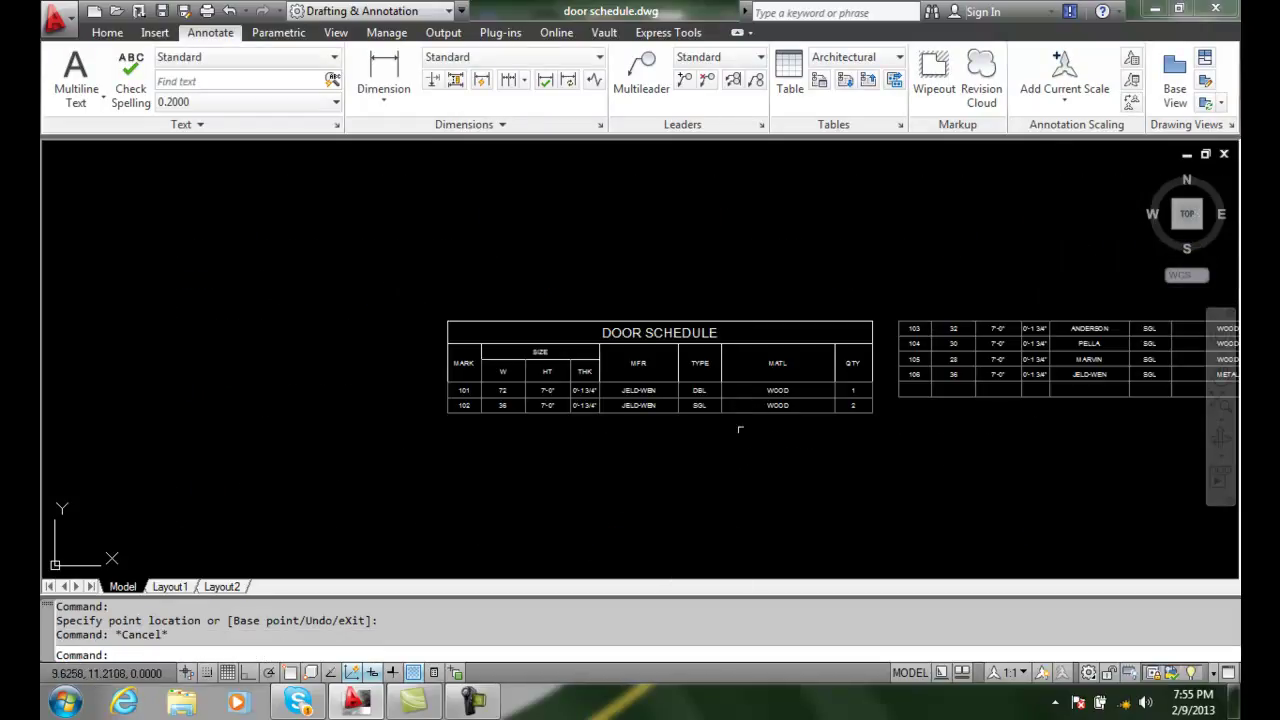
{"action": "left_click", "coordinate": [1221, 374]}
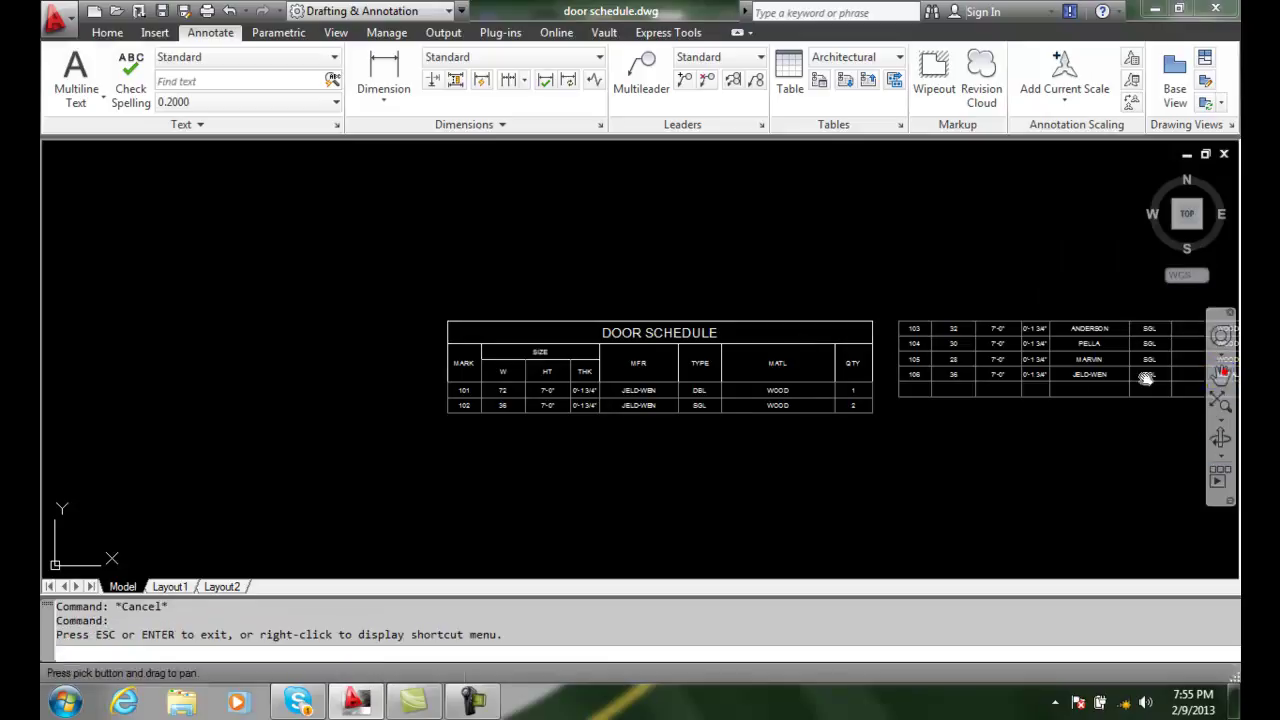
{"action": "mouse_move", "coordinate": [1004, 429]}
{"action": "left_mouse_down"}
{"action": "mouse_move", "coordinate": [797, 400]}
{"action": "mouse_move", "coordinate": [757, 417]}
{"action": "left_mouse_up"}
{"action": "key", "text": "Escape"}
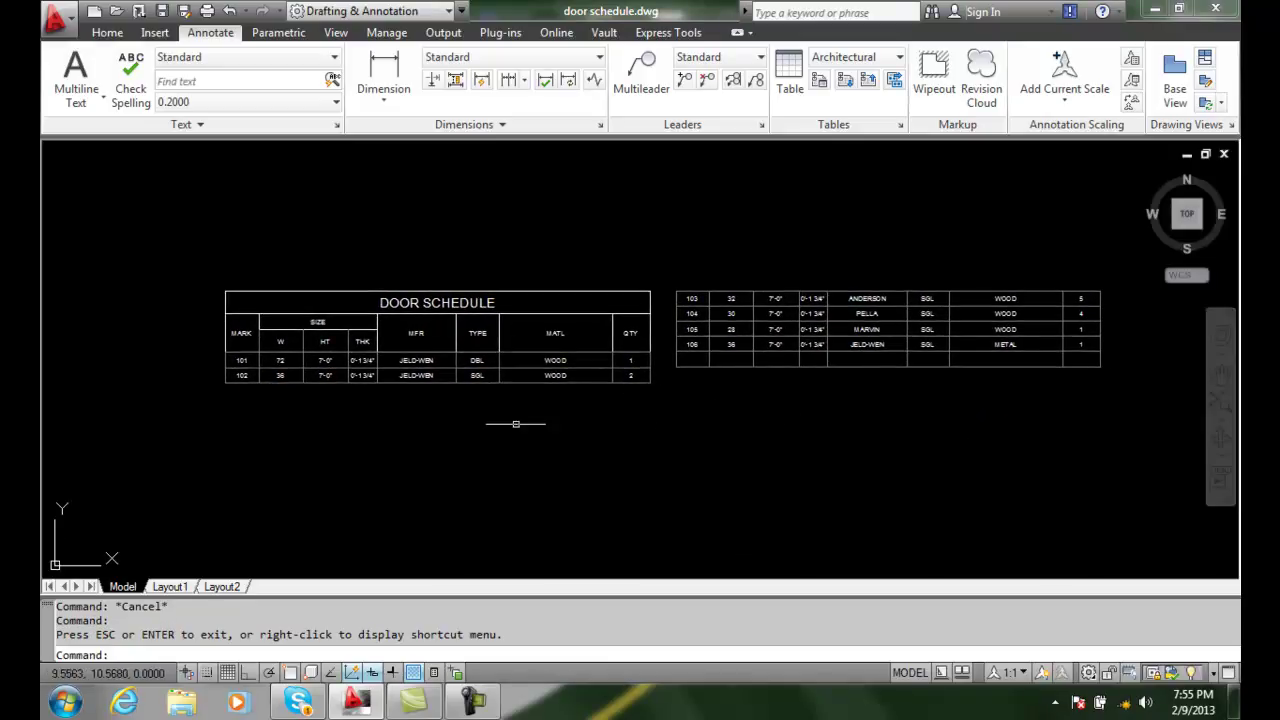
- Show the split table's Table Breaks properties: enabled, direction Right, break height 2.7702
{"action": "left_click", "coordinate": [459, 383]}
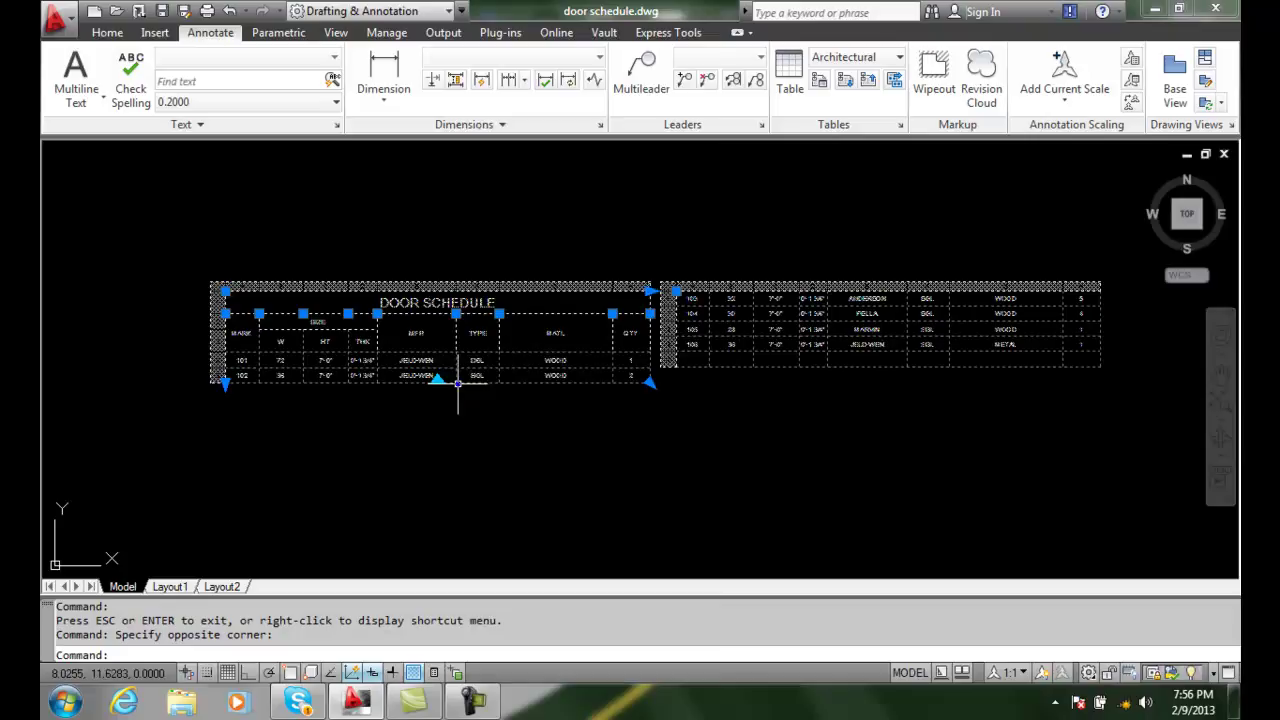
{"action": "right_click", "coordinate": [456, 381]}
{"action": "left_click", "coordinate": [543, 656]}
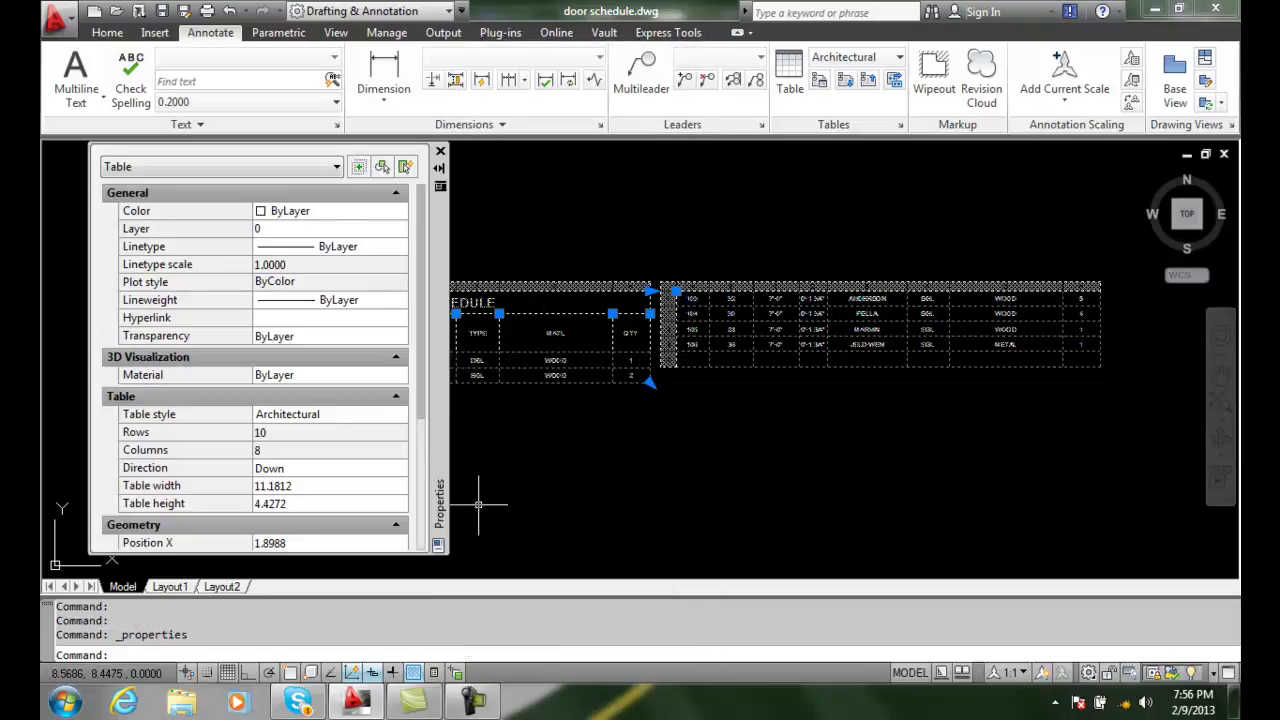
{"action": "left_click_drag", "start_coordinate": [421, 336], "coordinate": [416, 457]}
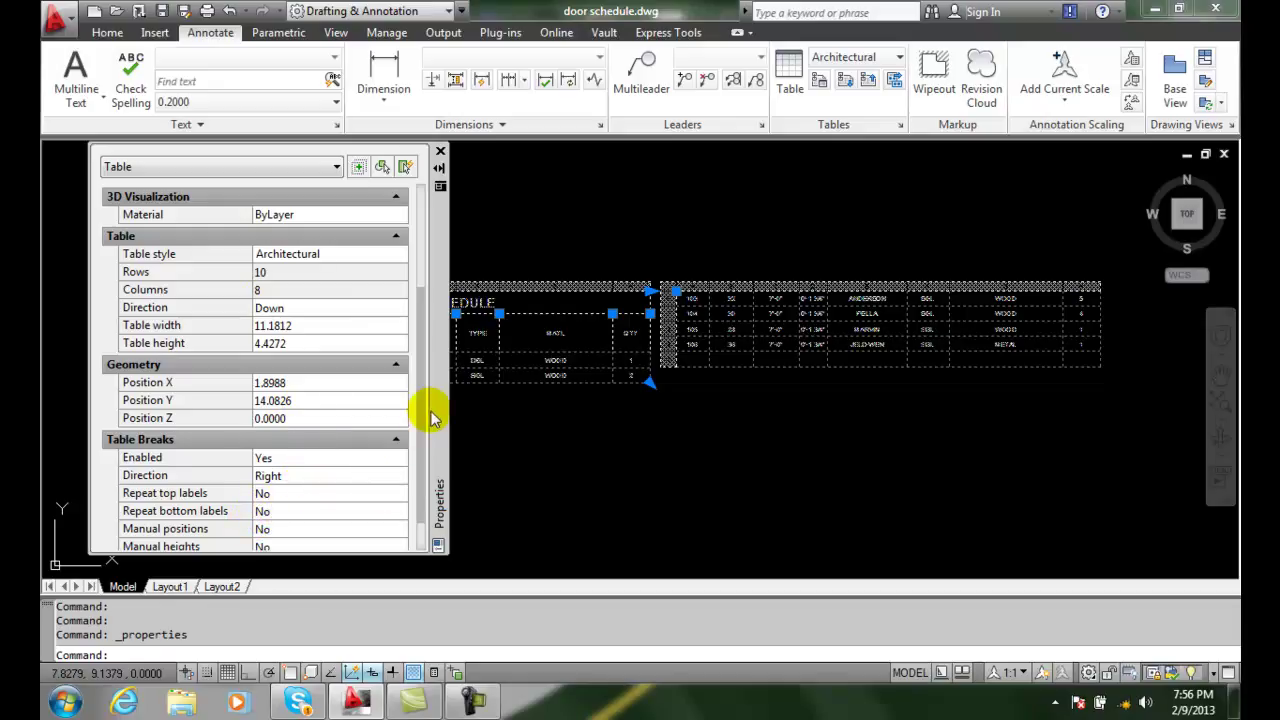
{"action": "left_click", "coordinate": [420, 398]}
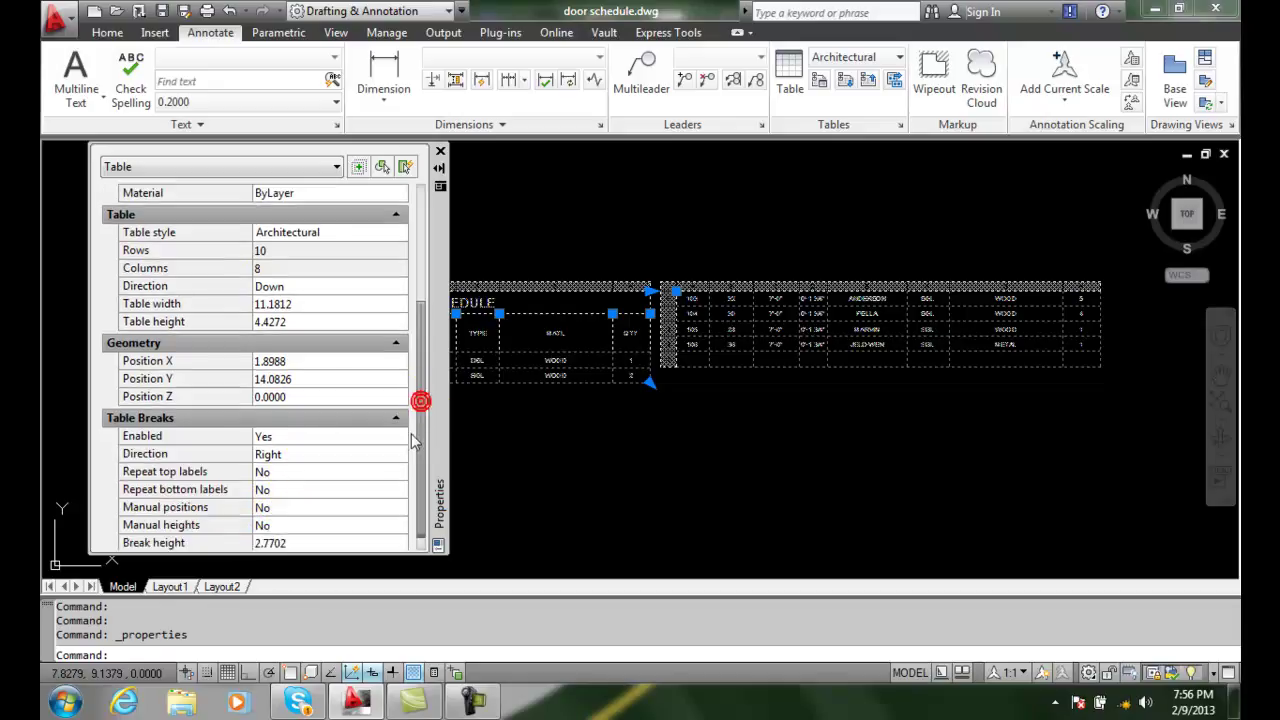
{"action": "left_click", "coordinate": [284, 459]}
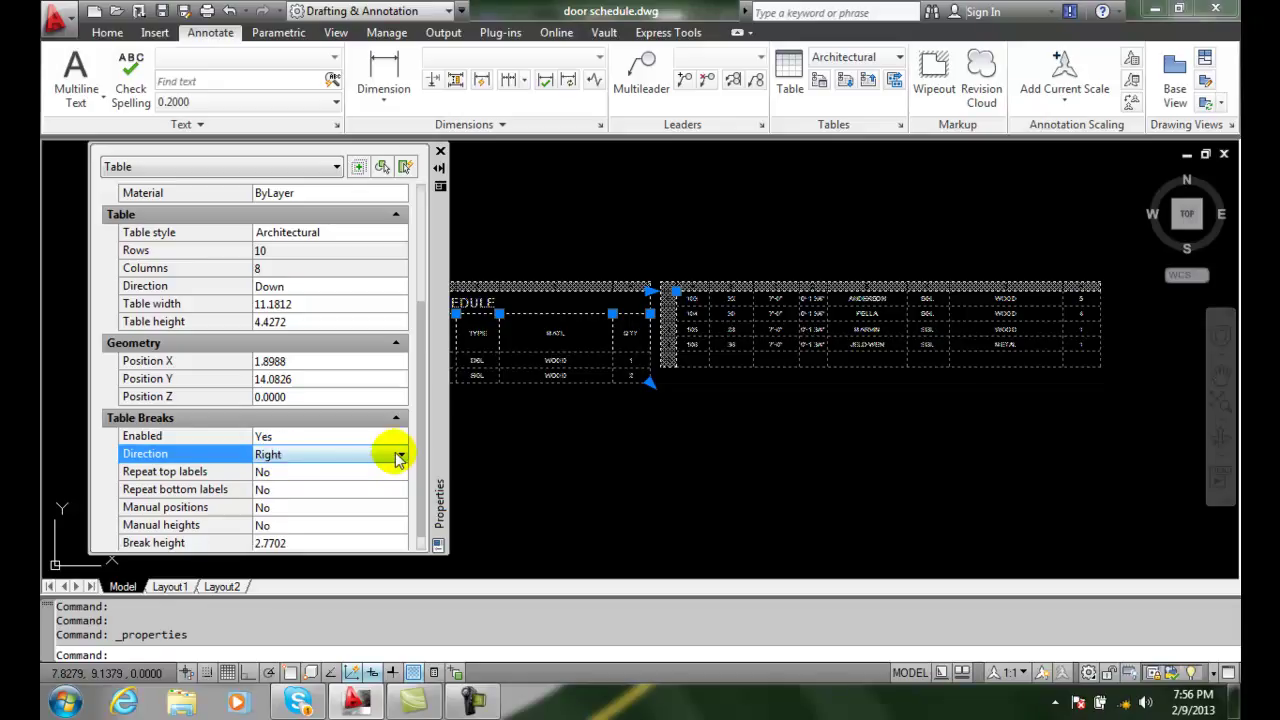
{"action": "left_click", "coordinate": [400, 456]}
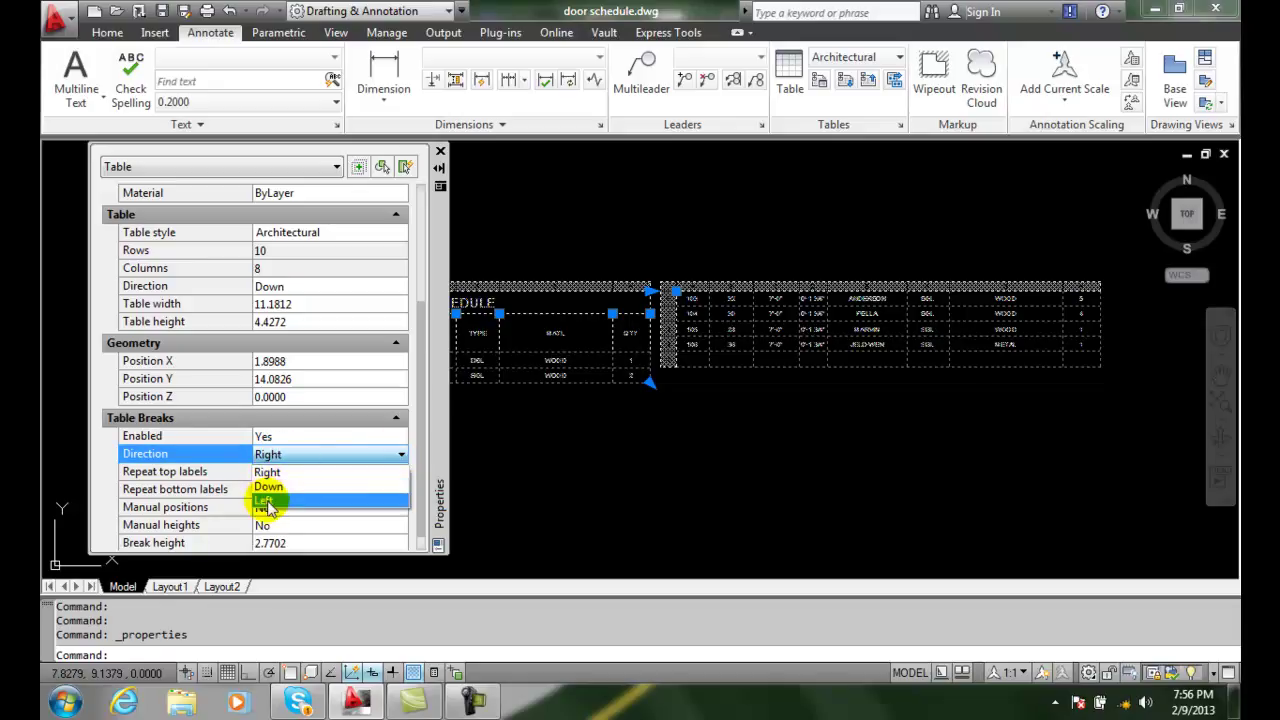
{"action": "left_click", "coordinate": [267, 502]}
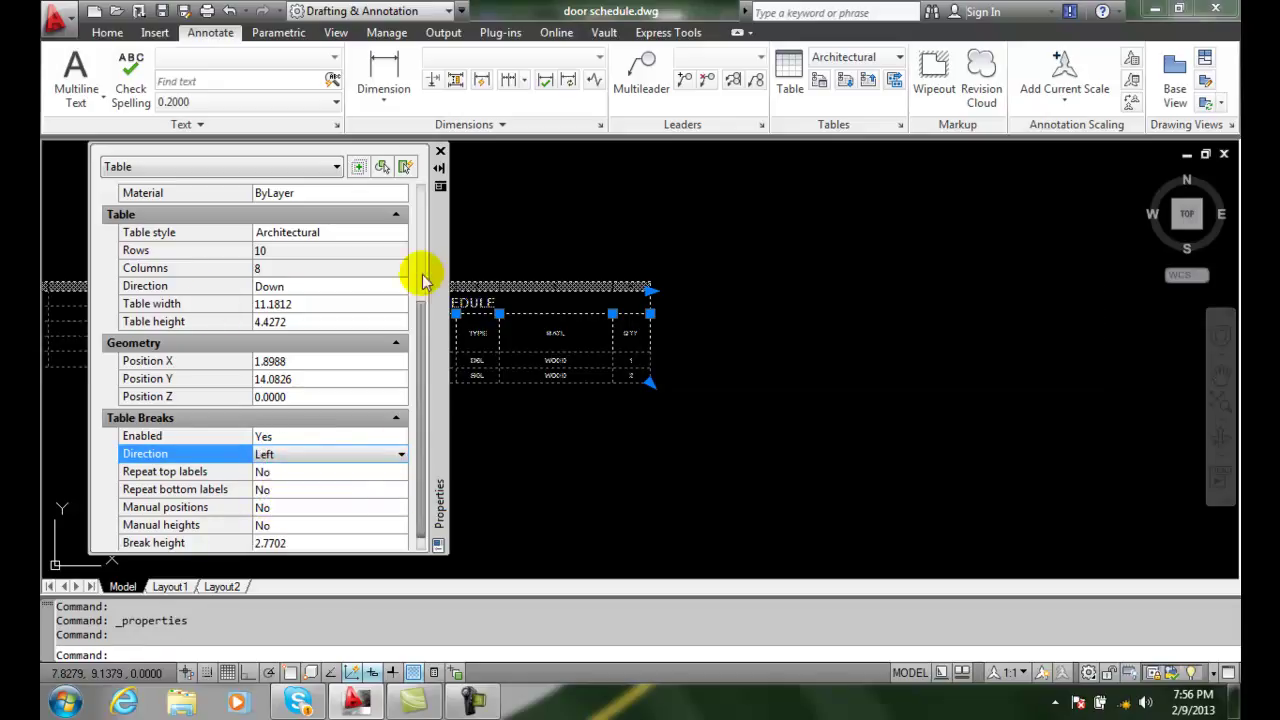
{"action": "left_click_drag", "start_coordinate": [440, 250], "coordinate": [975, 262]}
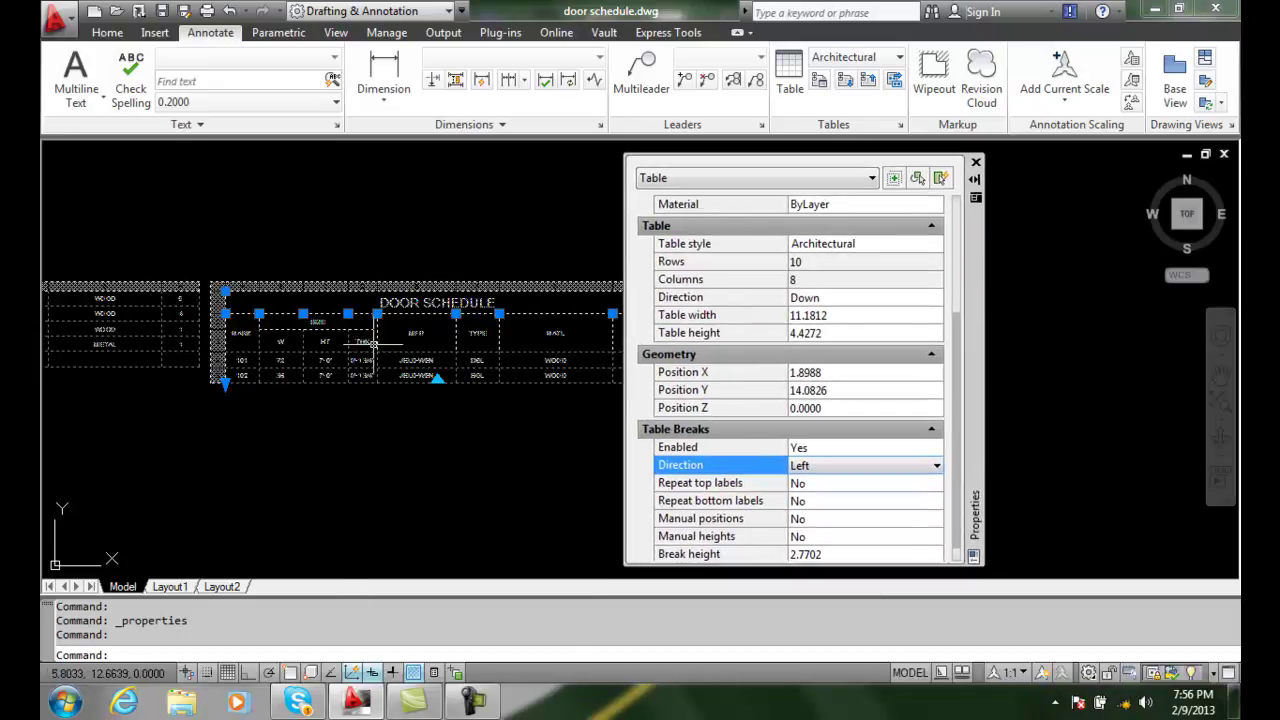
{"action": "left_click", "coordinate": [934, 466]}
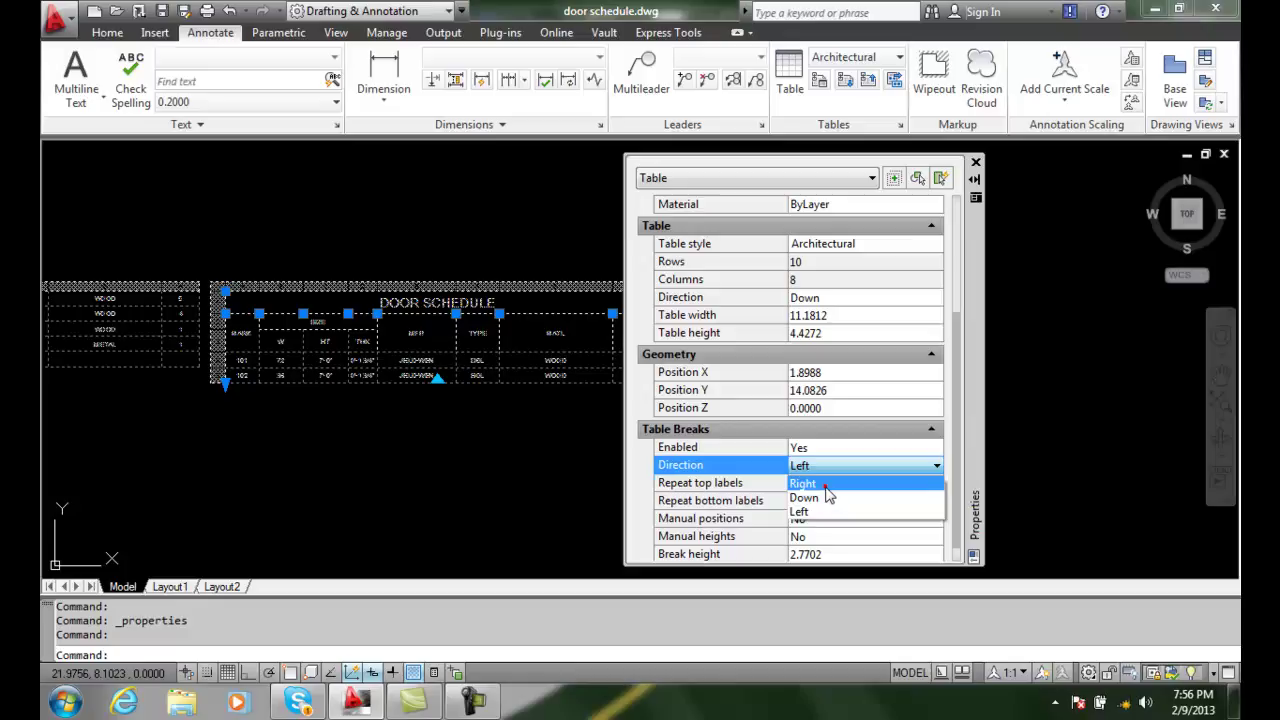
{"action": "left_click", "coordinate": [827, 488]}
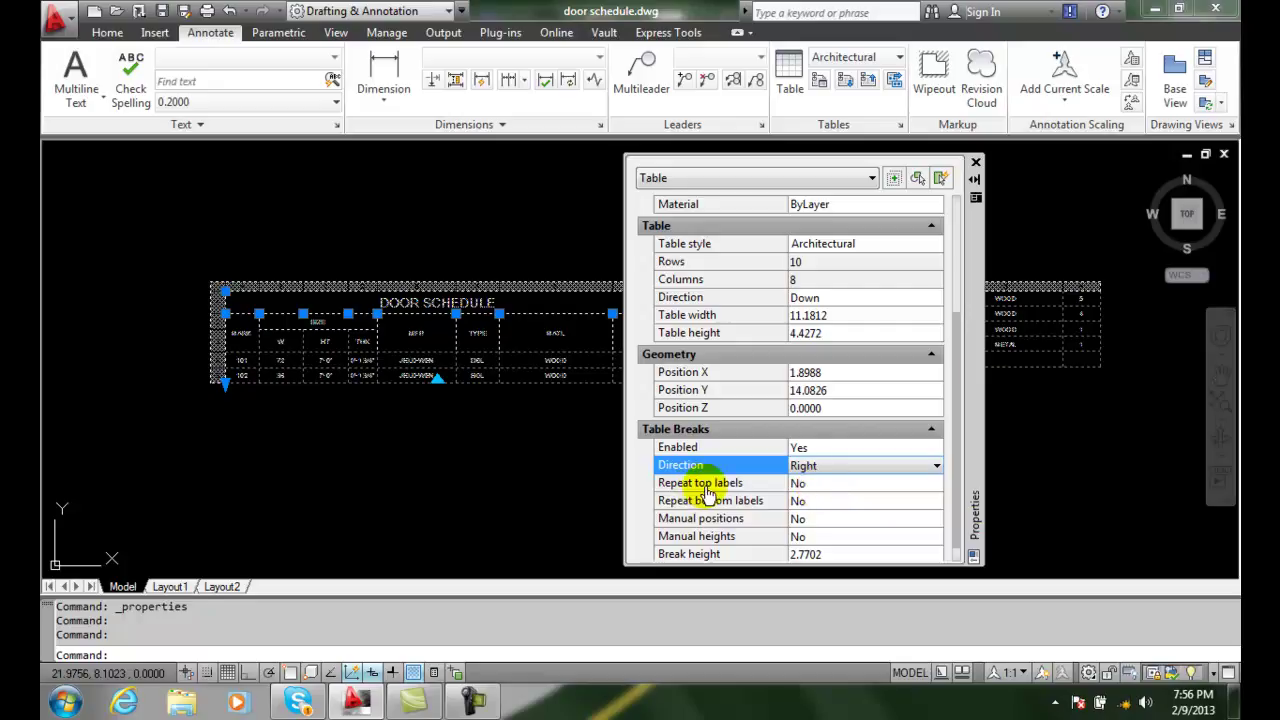
{"action": "mouse_move", "coordinate": [970, 318]}
{"action": "left_mouse_down"}
{"action": "mouse_move", "coordinate": [811, 346]}
{"action": "mouse_move", "coordinate": [612, 314]}
{"action": "left_mouse_up"}
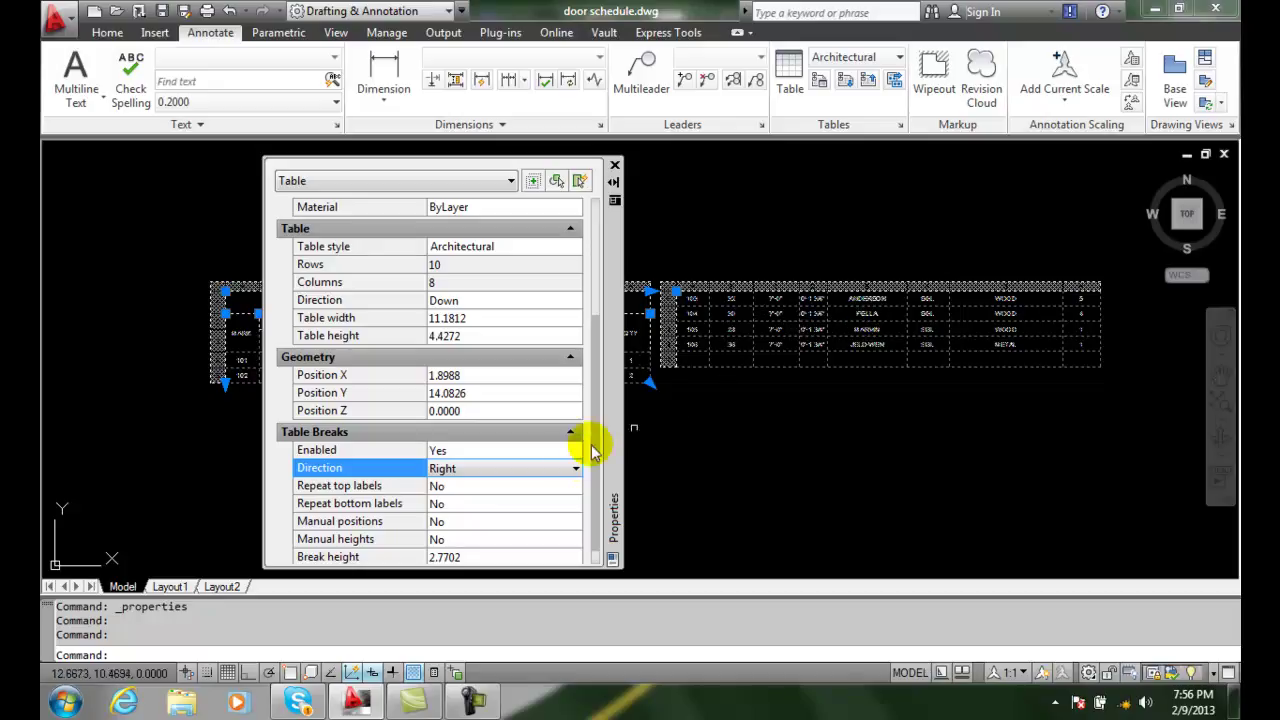
- Set Repeat top labels to Yes and close the Properties palette
{"action": "left_click", "coordinate": [469, 489]}
{"action": "left_click", "coordinate": [573, 487]}
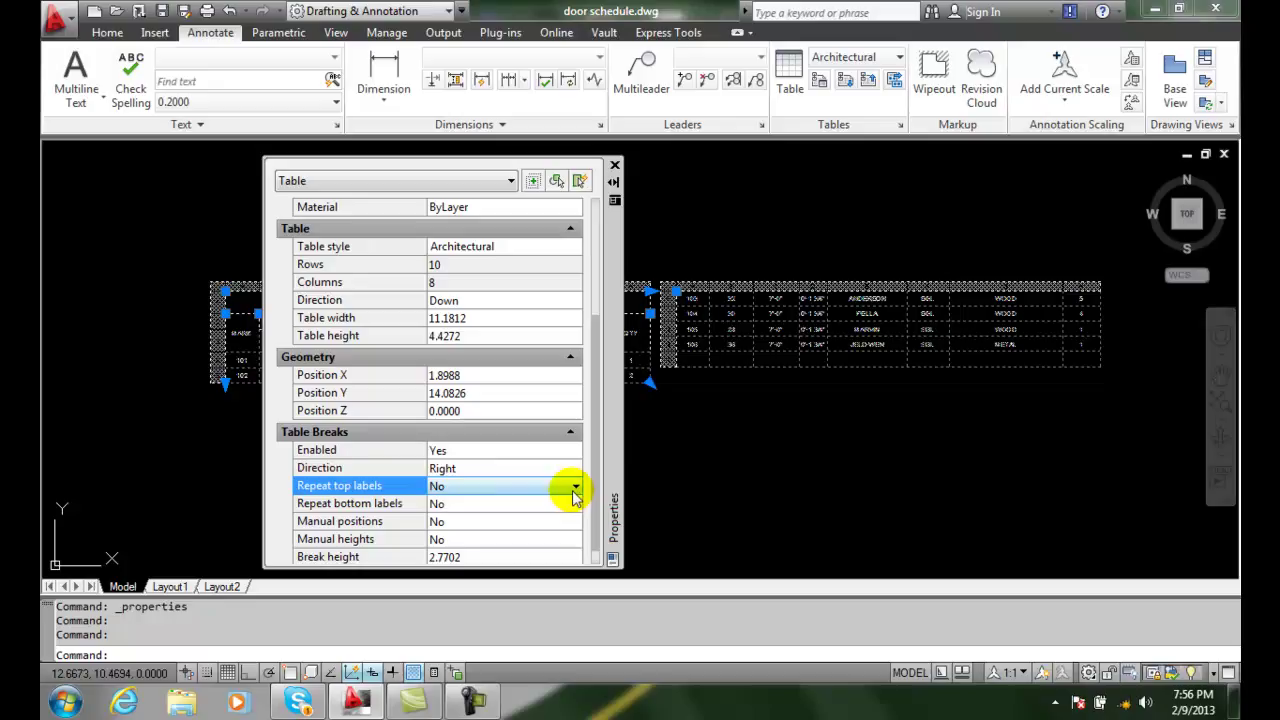
{"action": "left_click", "coordinate": [497, 512]}
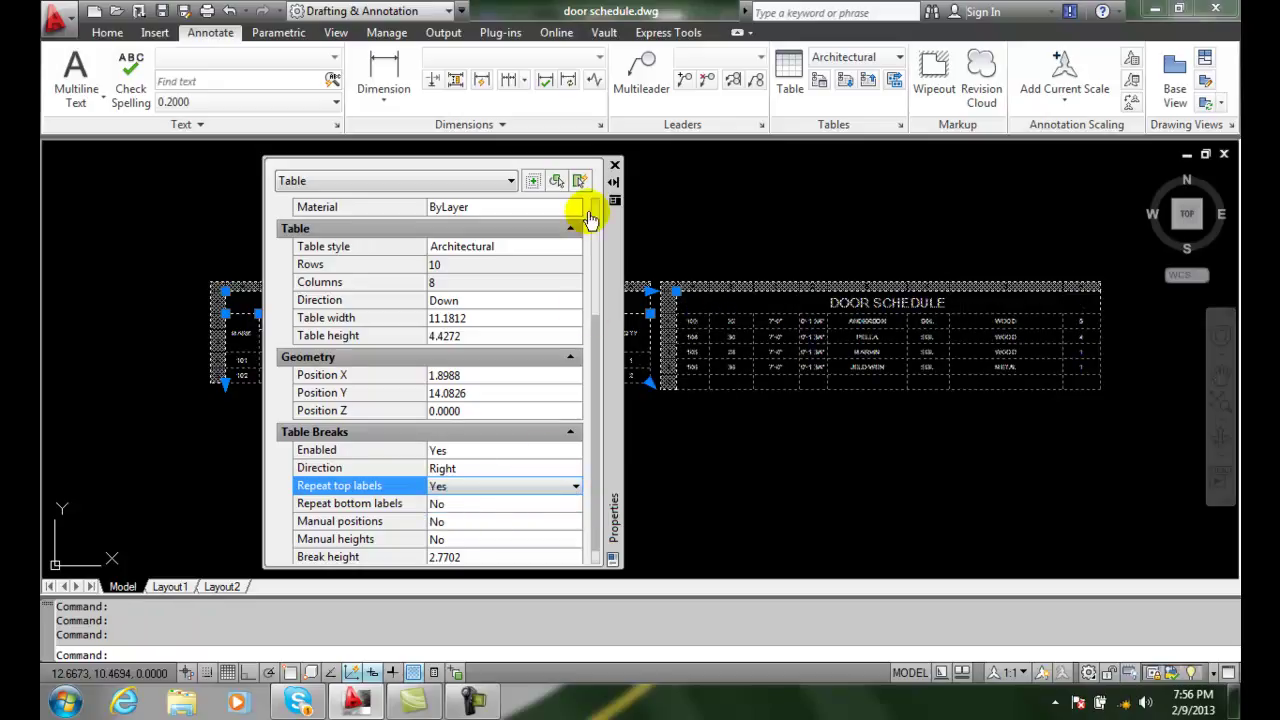
{"action": "left_click", "coordinate": [614, 166]}
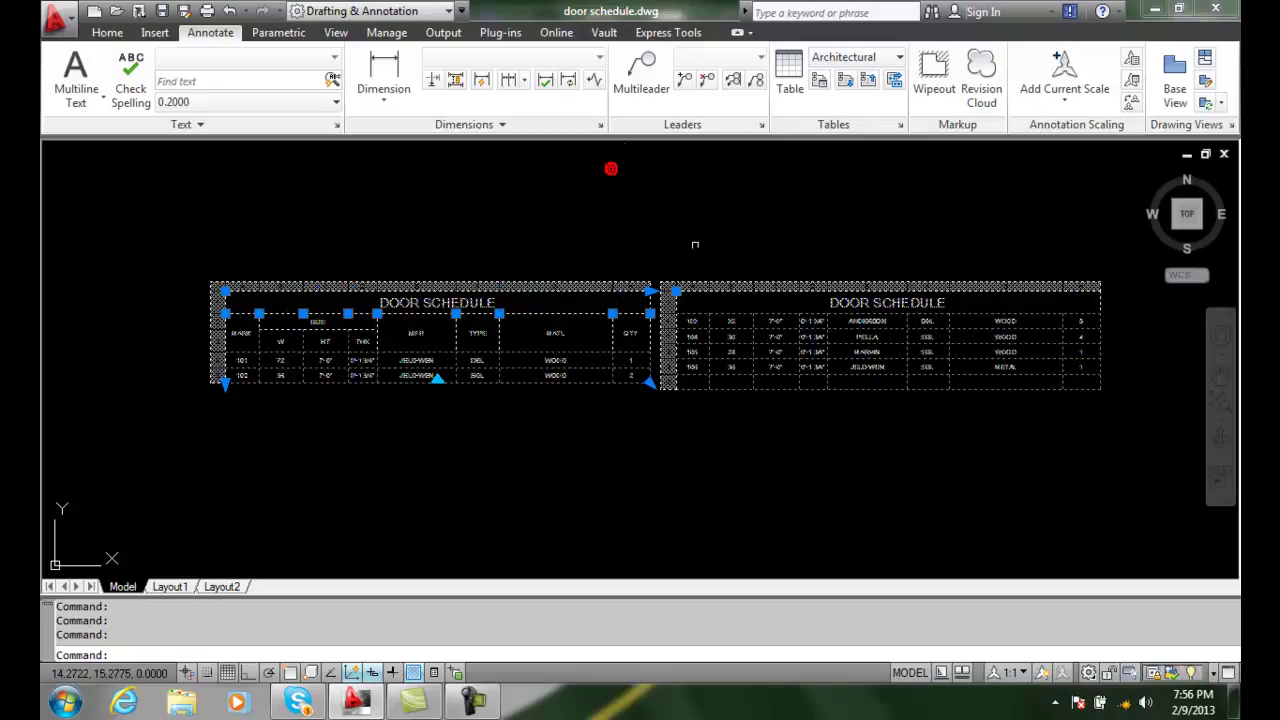
{"action": "key", "text": "Escape"}
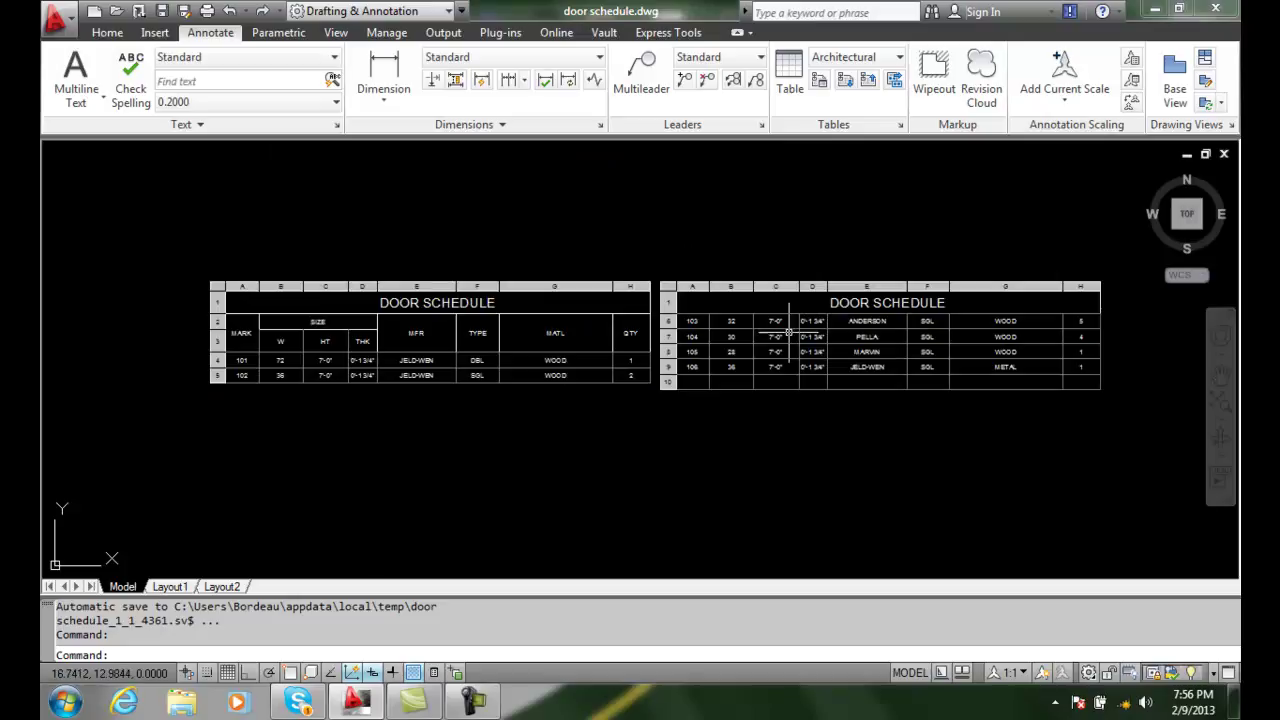
- Select the two WOOD cells in the MATL column, then cancel the selection
{"action": "scroll", "coordinate": [789, 333], "scroll_direction": "up", "scroll_amount": 2}
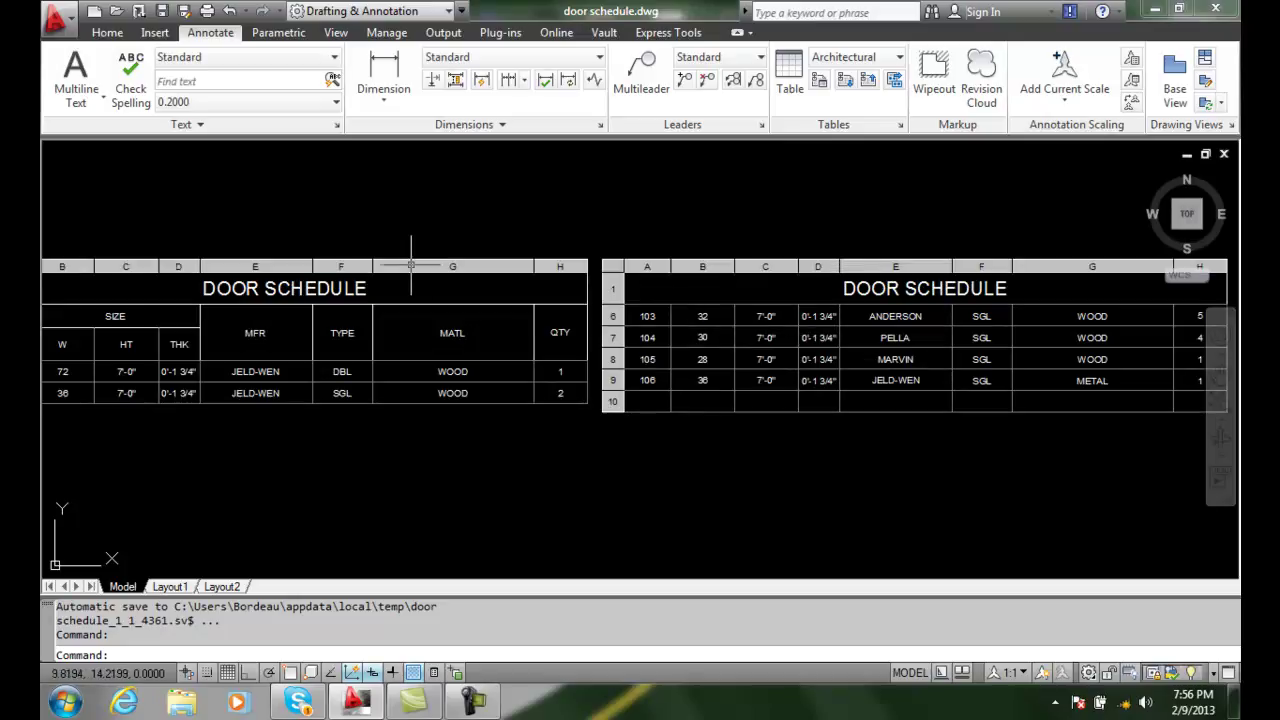
{"action": "left_click_drag", "start_coordinate": [430, 371], "coordinate": [445, 394]}
{"action": "scroll", "coordinate": [285, 343], "scroll_direction": "down", "scroll_amount": 2}
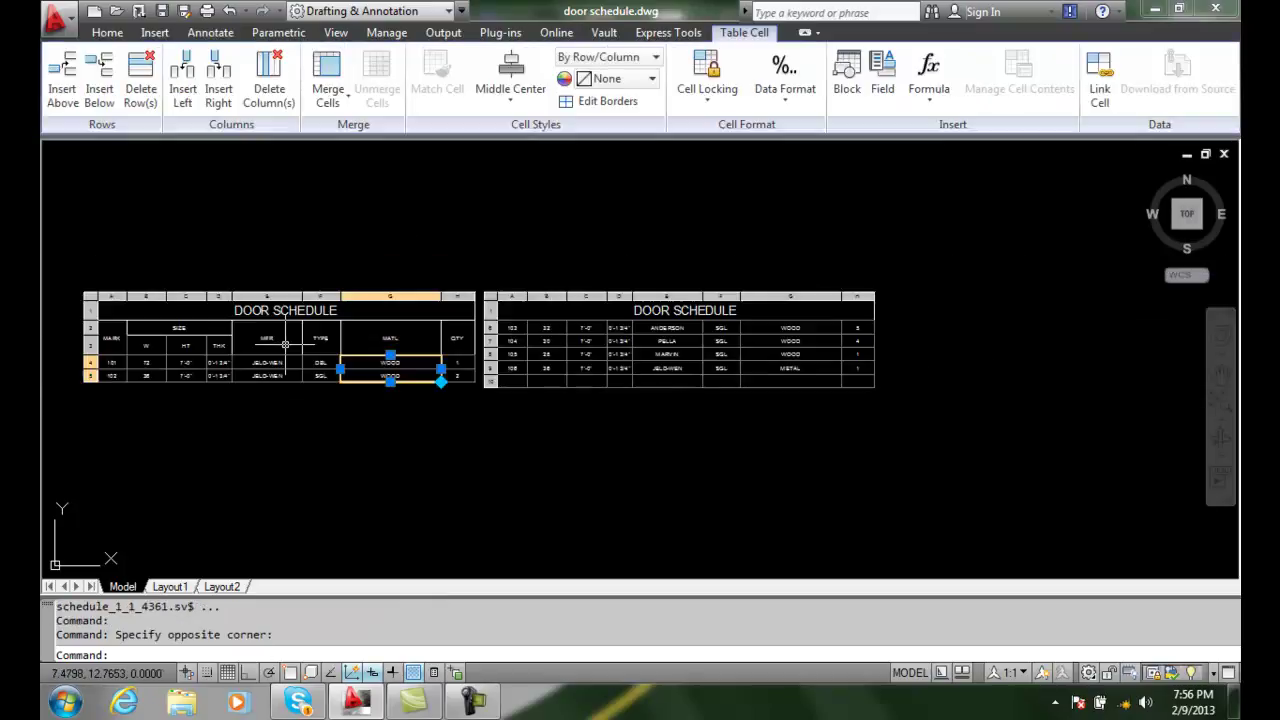
{"action": "key", "text": "Escape"}
- Set Repeat bottom labels to Yes in the table's Table Breaks properties, then deselect
{"action": "left_click", "coordinate": [101, 300]}
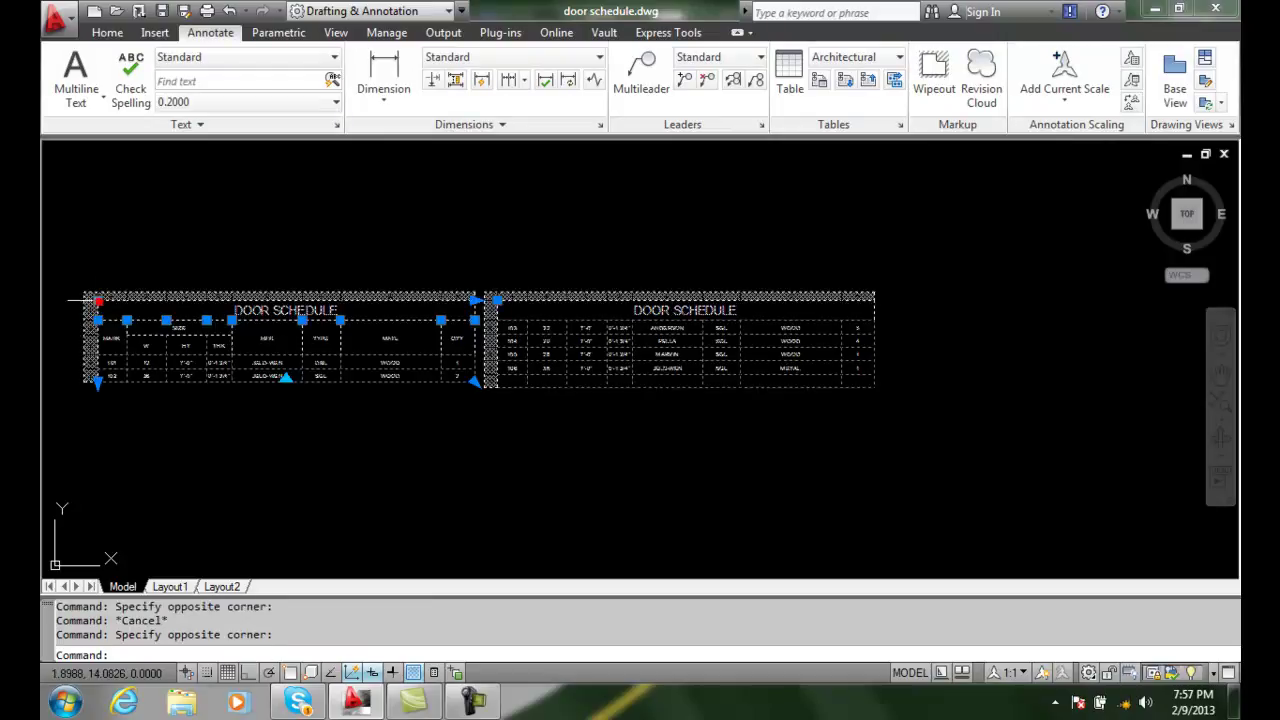
{"action": "right_click", "coordinate": [98, 300]}
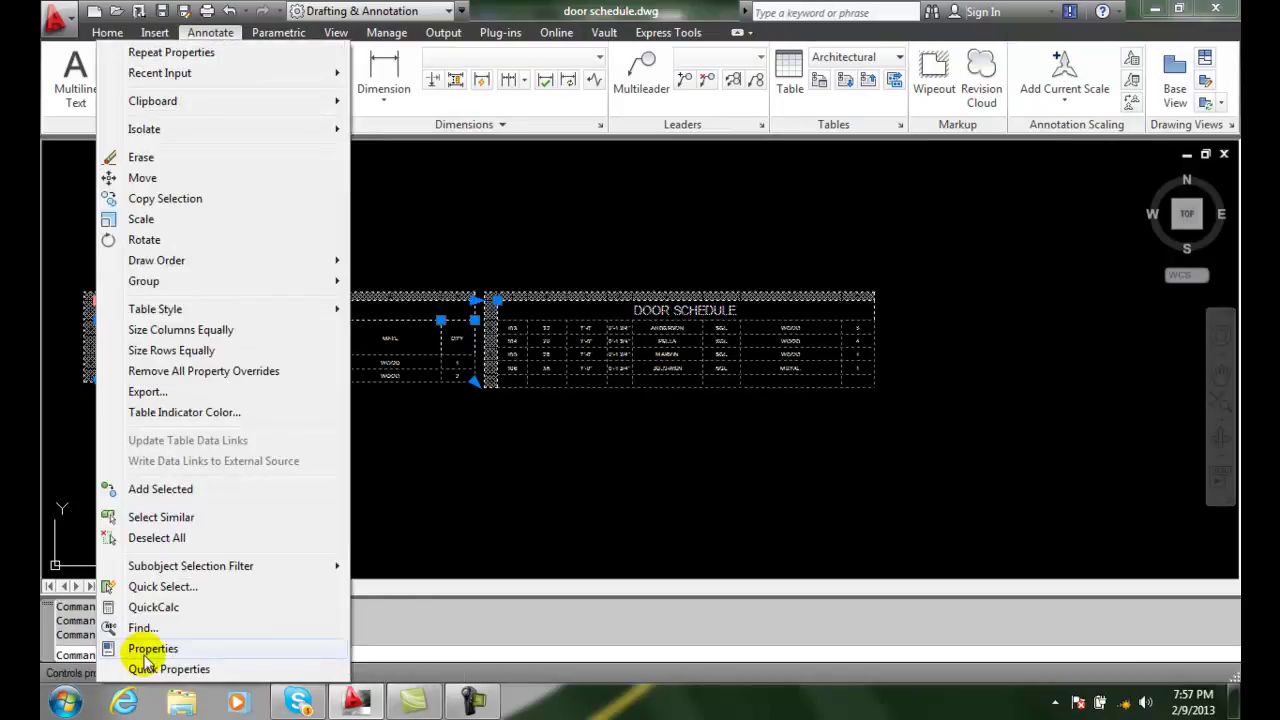
{"action": "left_click", "coordinate": [150, 648]}
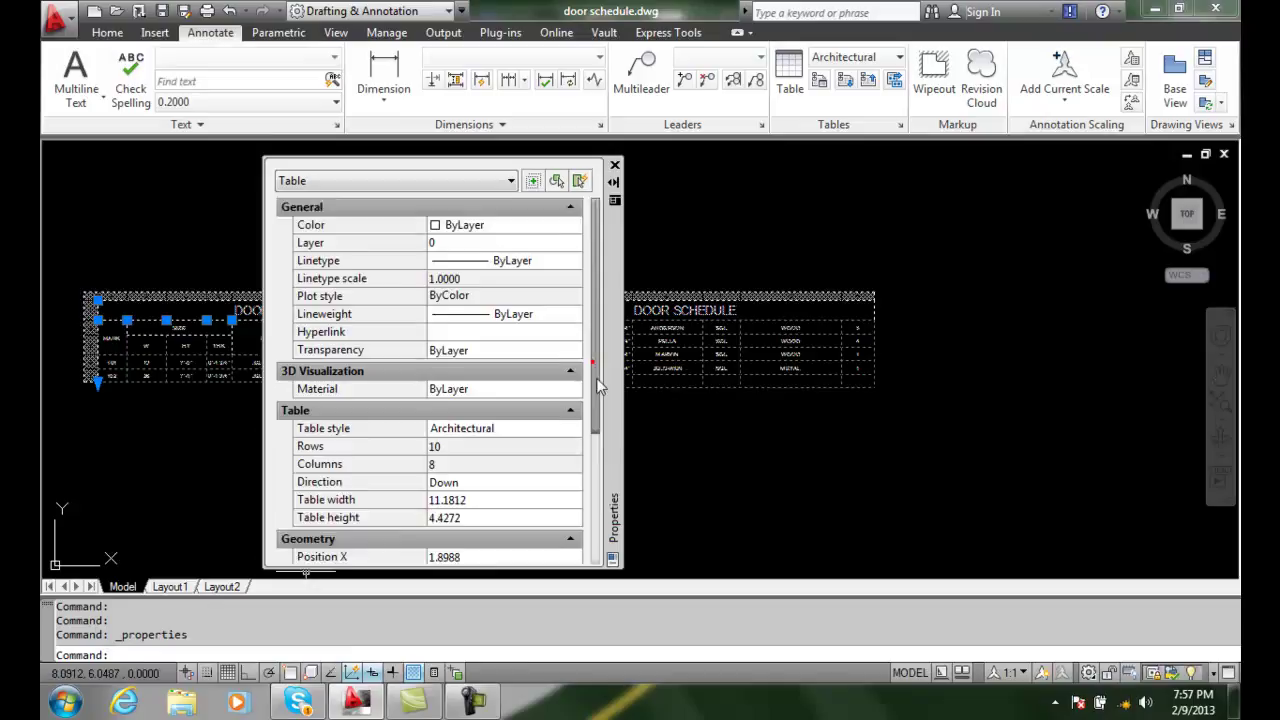
{"action": "left_click_drag", "start_coordinate": [591, 368], "coordinate": [591, 523]}
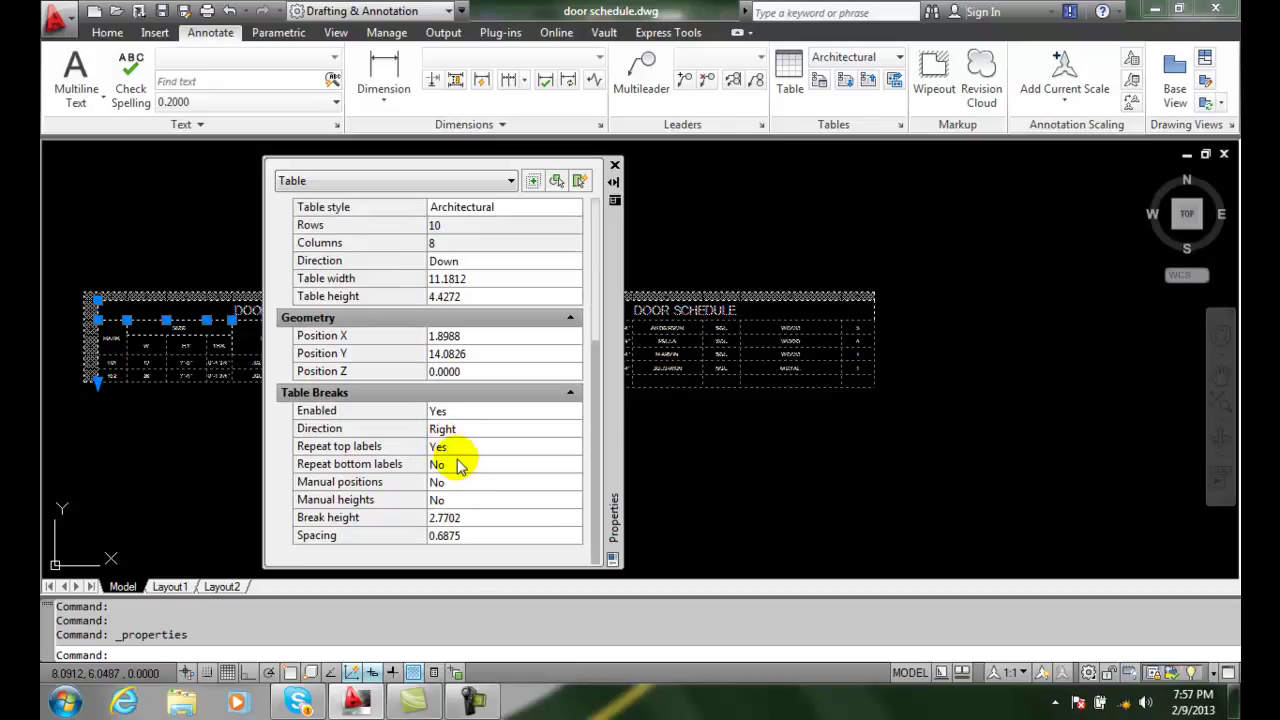
{"action": "left_click", "coordinate": [500, 465]}
{"action": "left_click", "coordinate": [575, 465]}
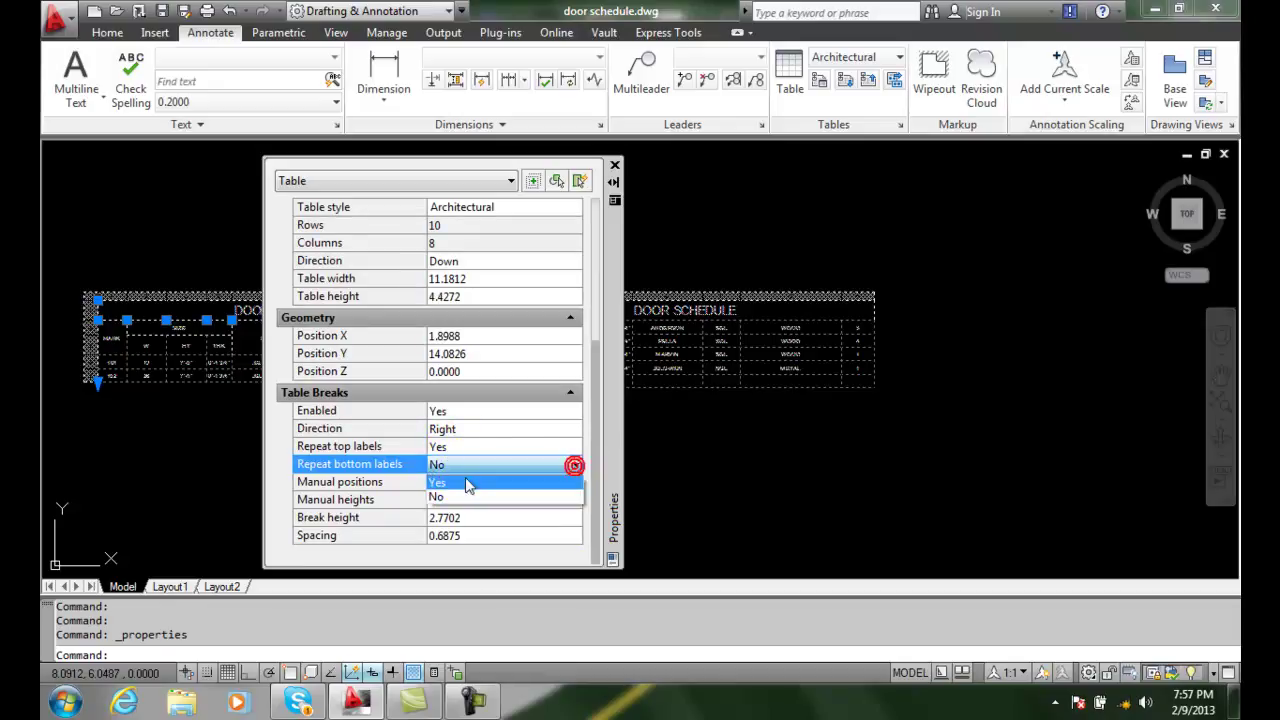
{"action": "left_click", "coordinate": [458, 486]}
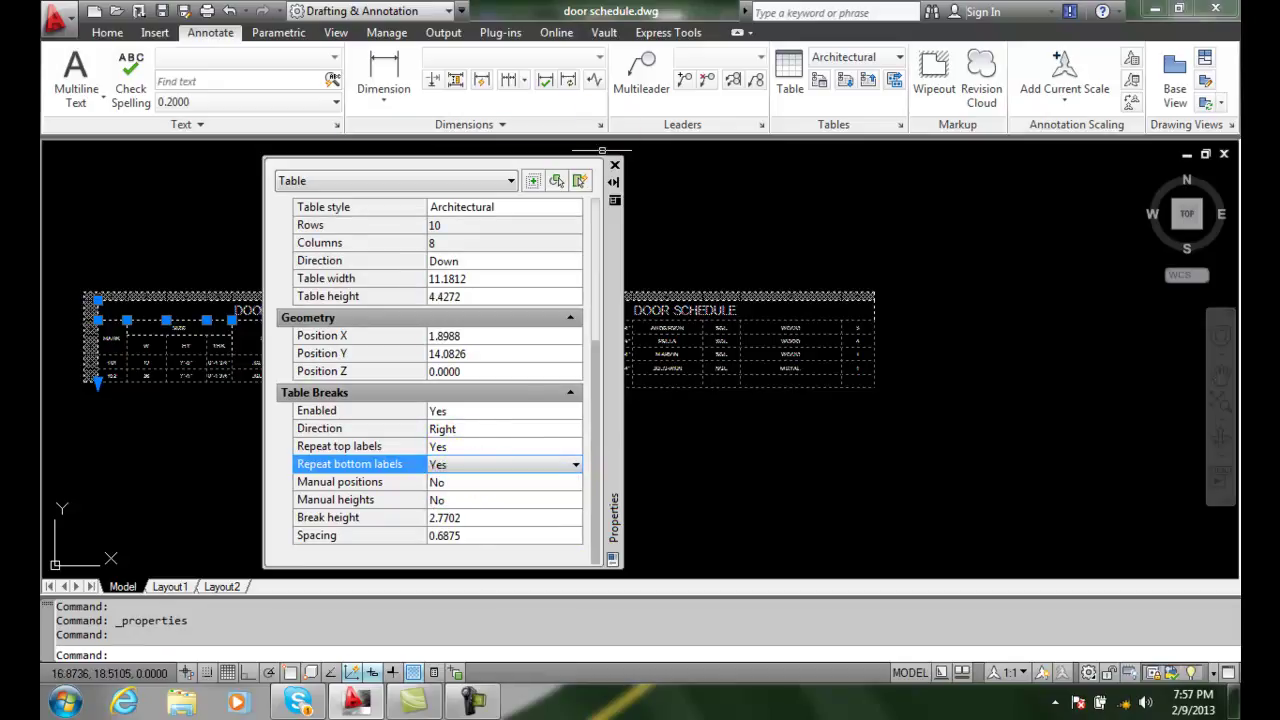
{"action": "left_click", "coordinate": [615, 166]}
{"action": "key", "text": "Escape"}
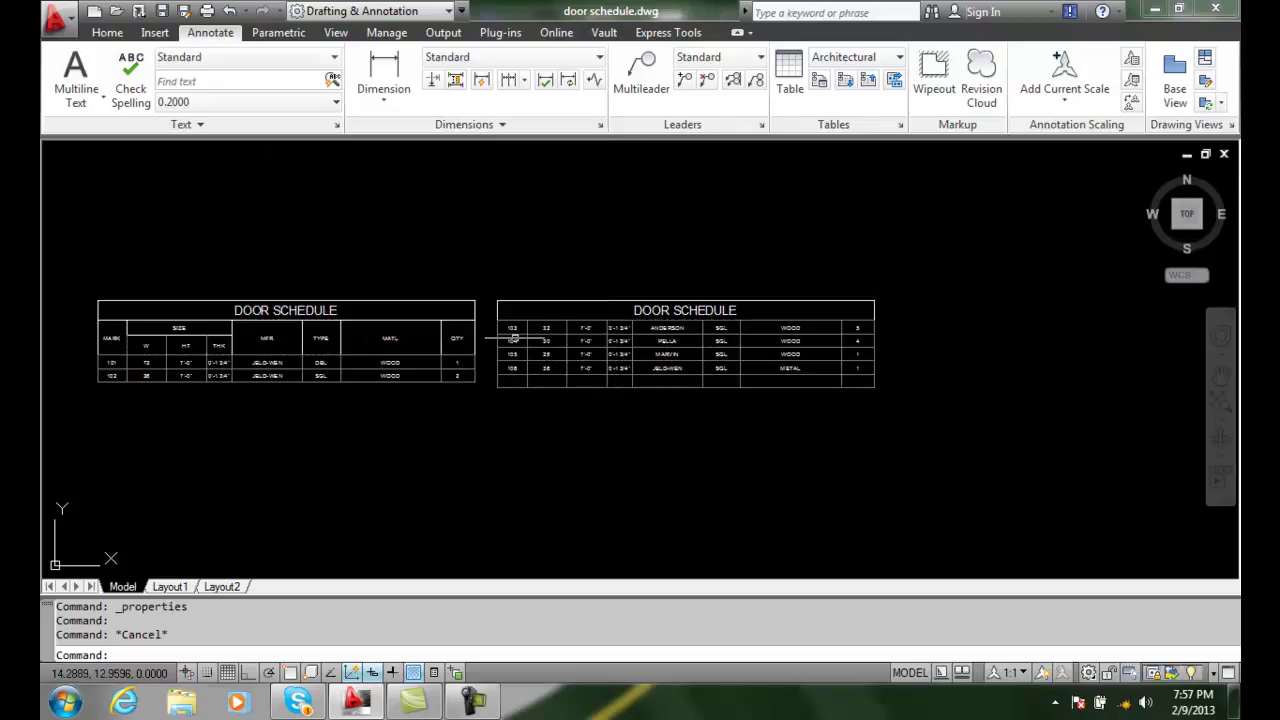
{"action": "scroll", "coordinate": [365, 405], "scroll_direction": "up", "scroll_amount": 2}
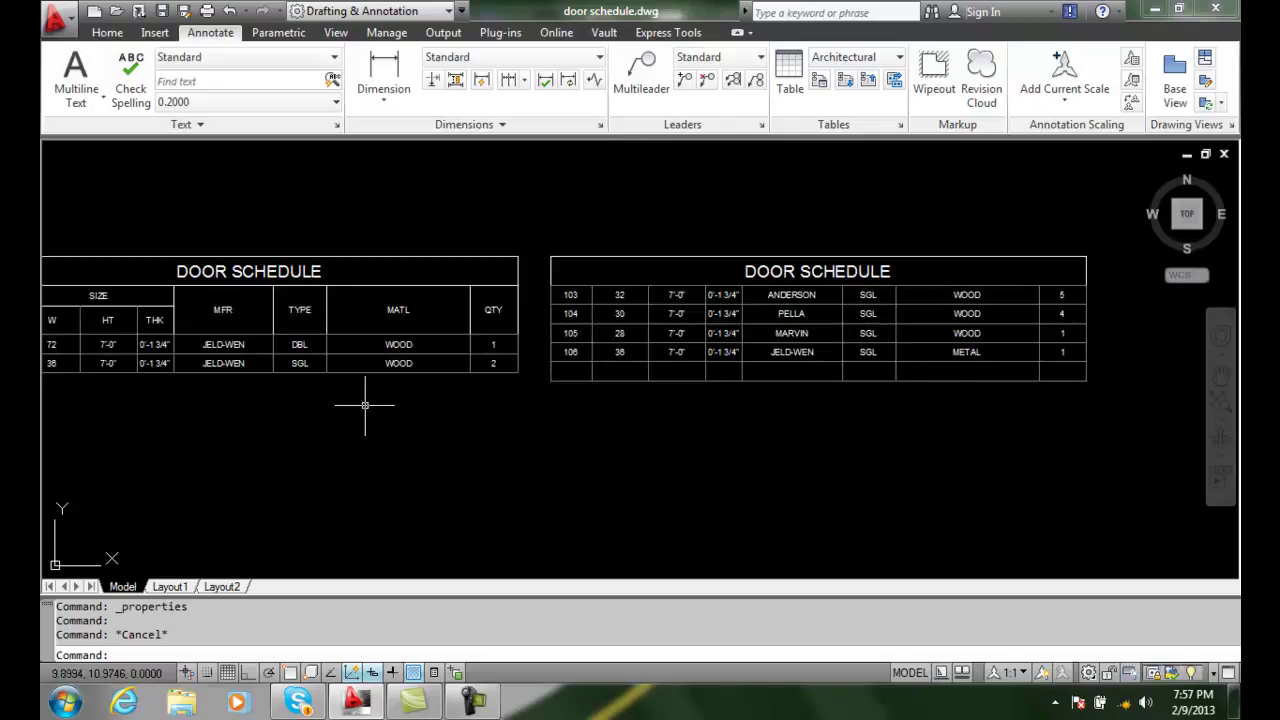
{"action": "scroll", "coordinate": [365, 405], "scroll_direction": "down", "scroll_amount": 2}
- Show the DOOR SCHEDULE title cell's properties: Title cell style, Standard text style, 0.2500 height
{"action": "key", "text": "Escape"}
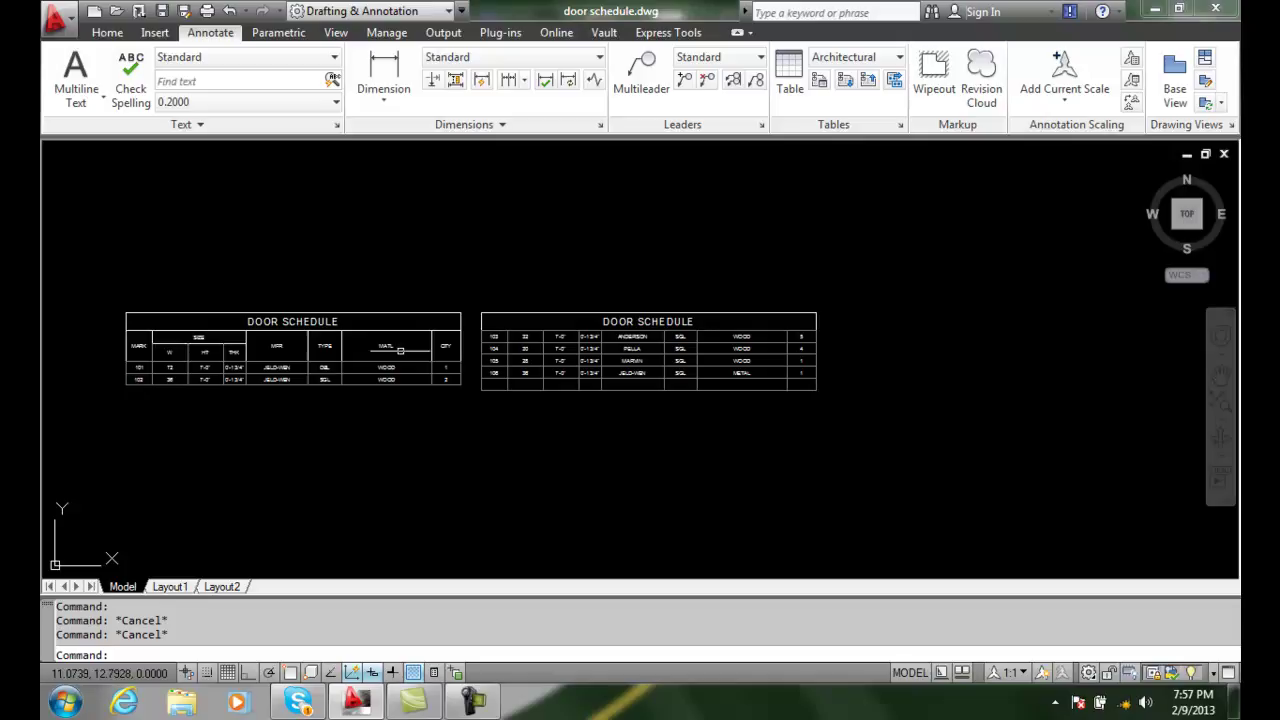
{"action": "left_click", "coordinate": [330, 302]}
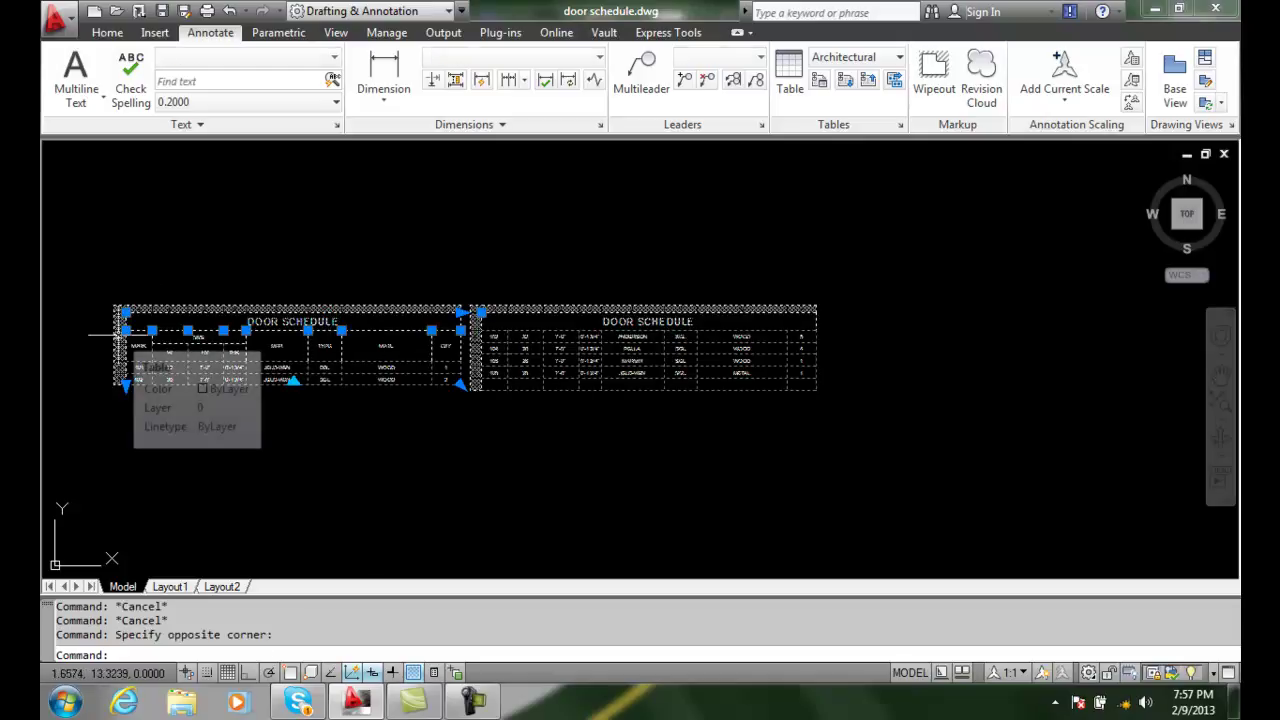
{"action": "right_click", "coordinate": [120, 337]}
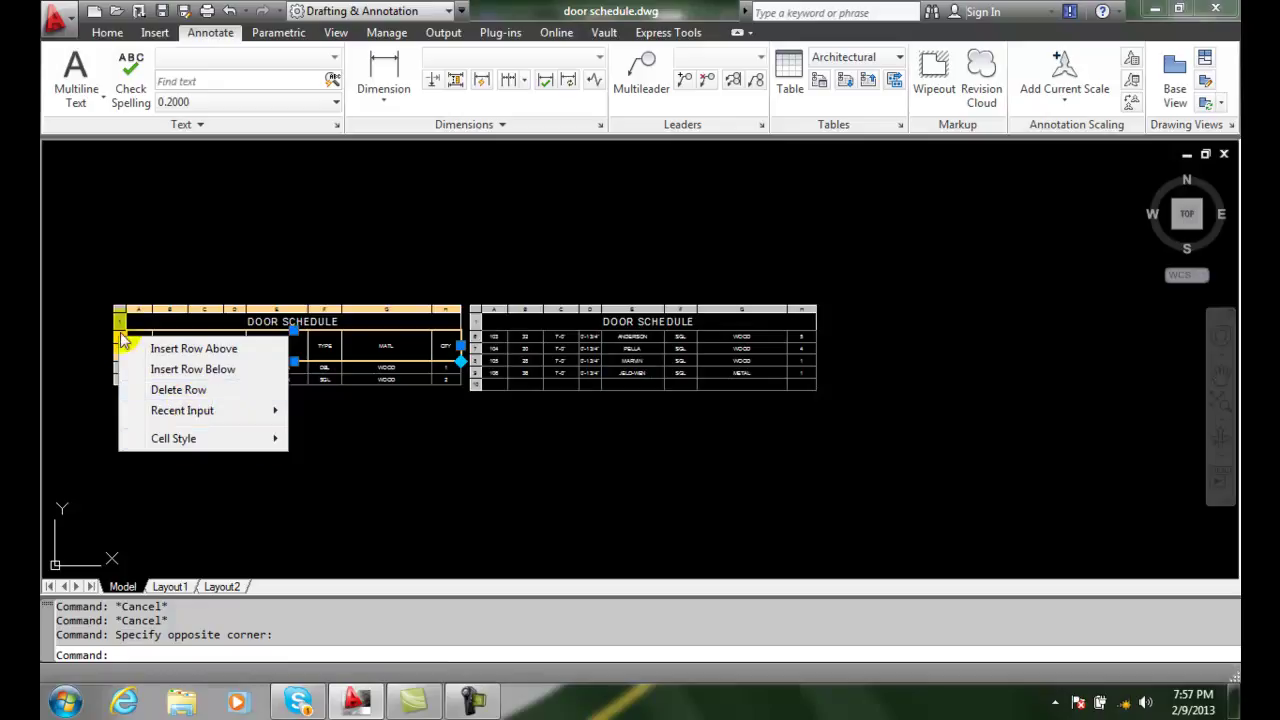
{"action": "left_click", "coordinate": [121, 321]}
{"action": "right_click", "coordinate": [121, 319]}
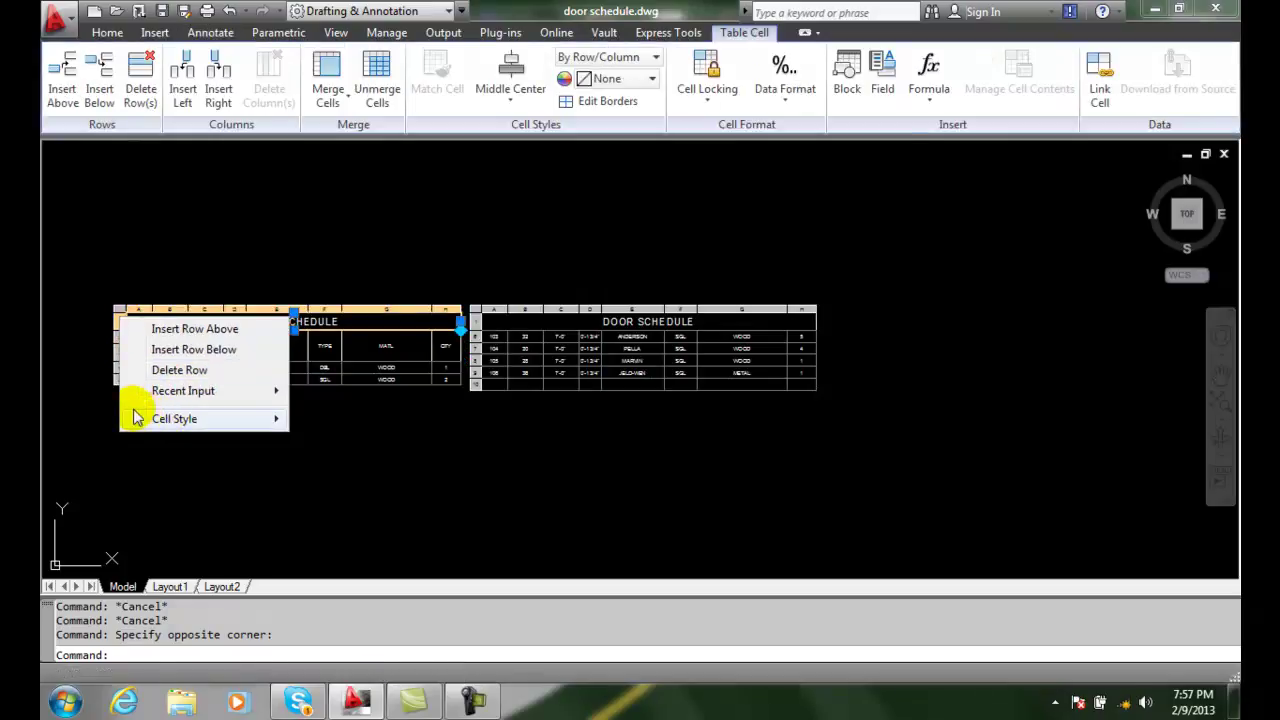
{"action": "left_click", "coordinate": [134, 363]}
{"action": "right_click", "coordinate": [116, 366]}
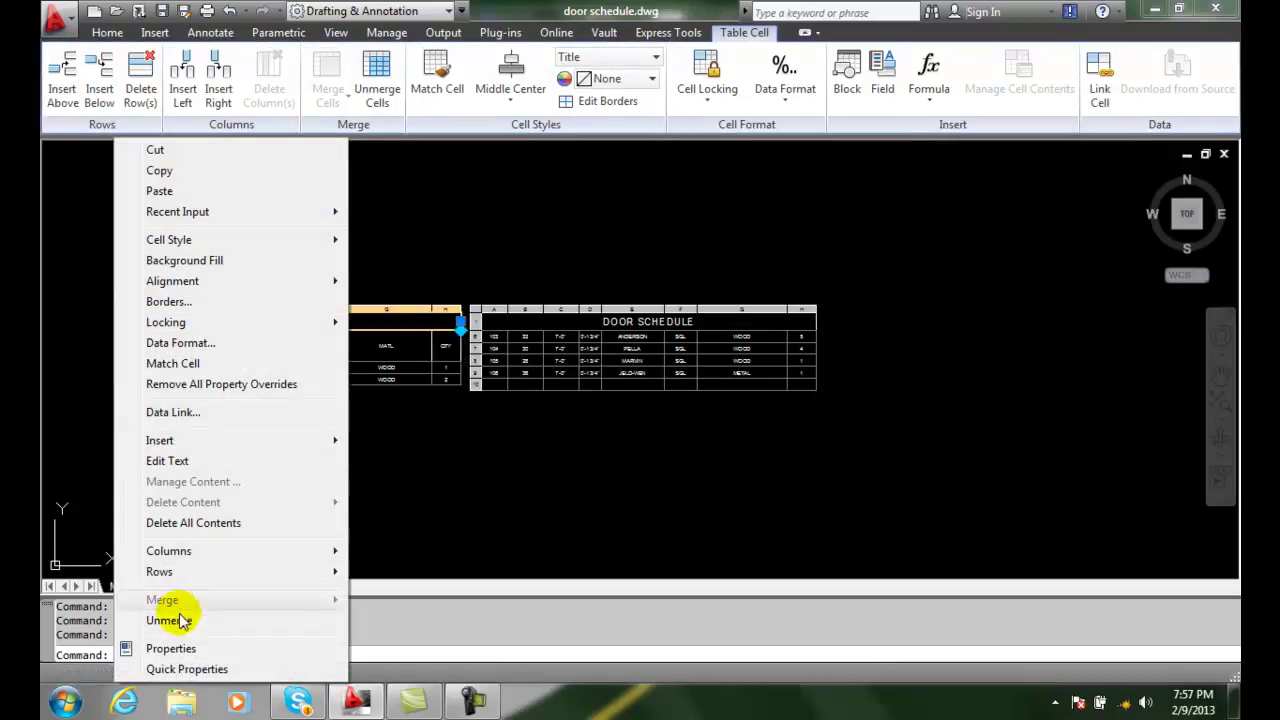
{"action": "left_click", "coordinate": [166, 648]}
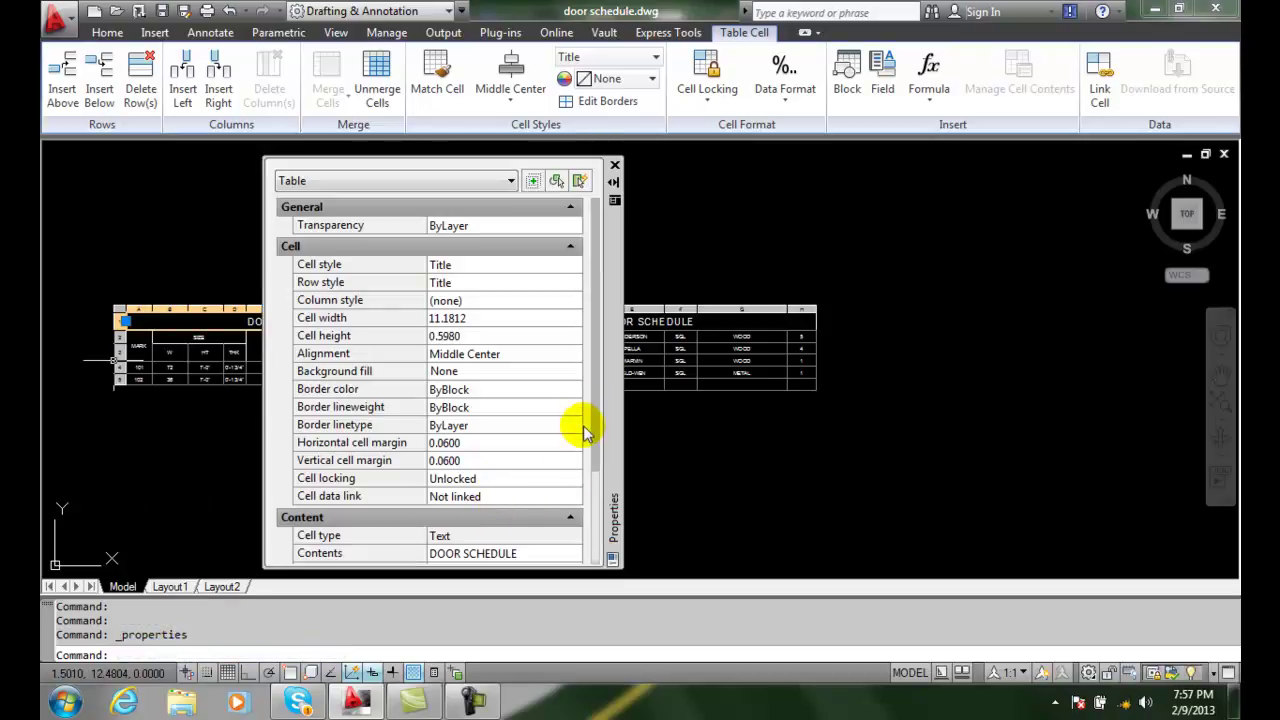
{"action": "left_click_drag", "start_coordinate": [598, 386], "coordinate": [583, 530]}
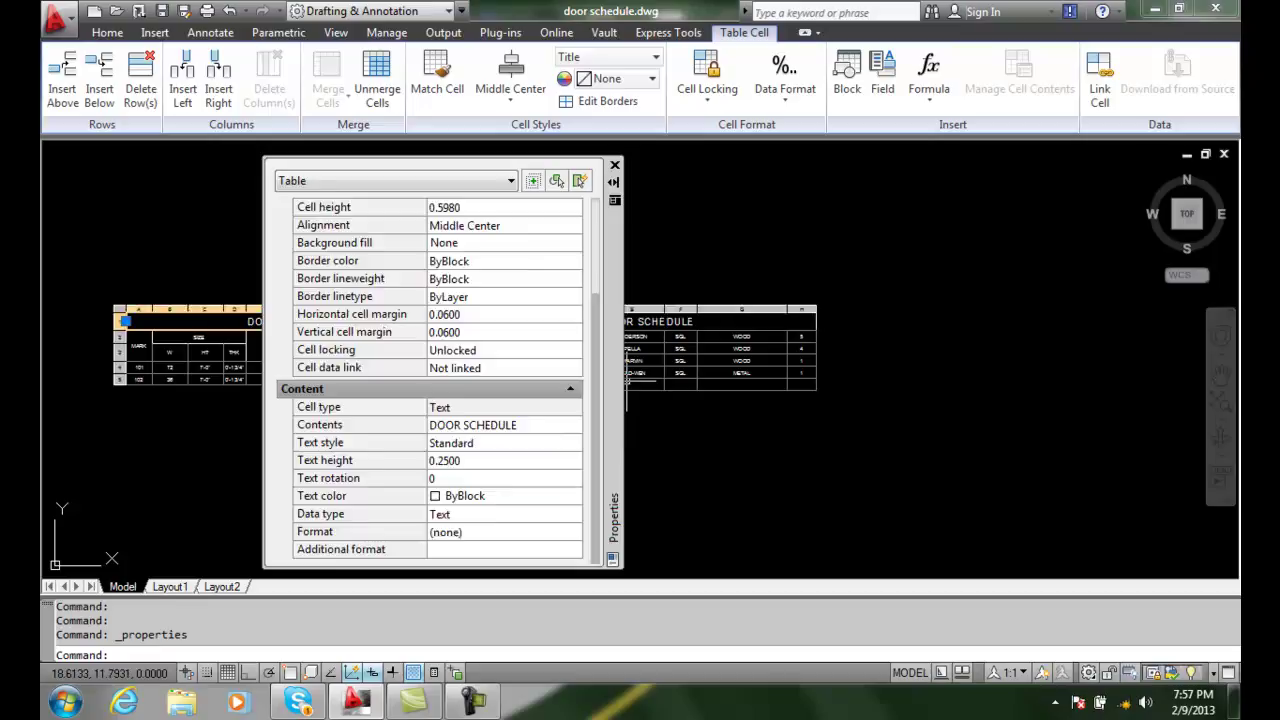
- Set Table Breaks Enabled to No, rejoining all six doors into one table
{"action": "key", "text": "Escape"}
{"action": "key", "text": "Escape"}
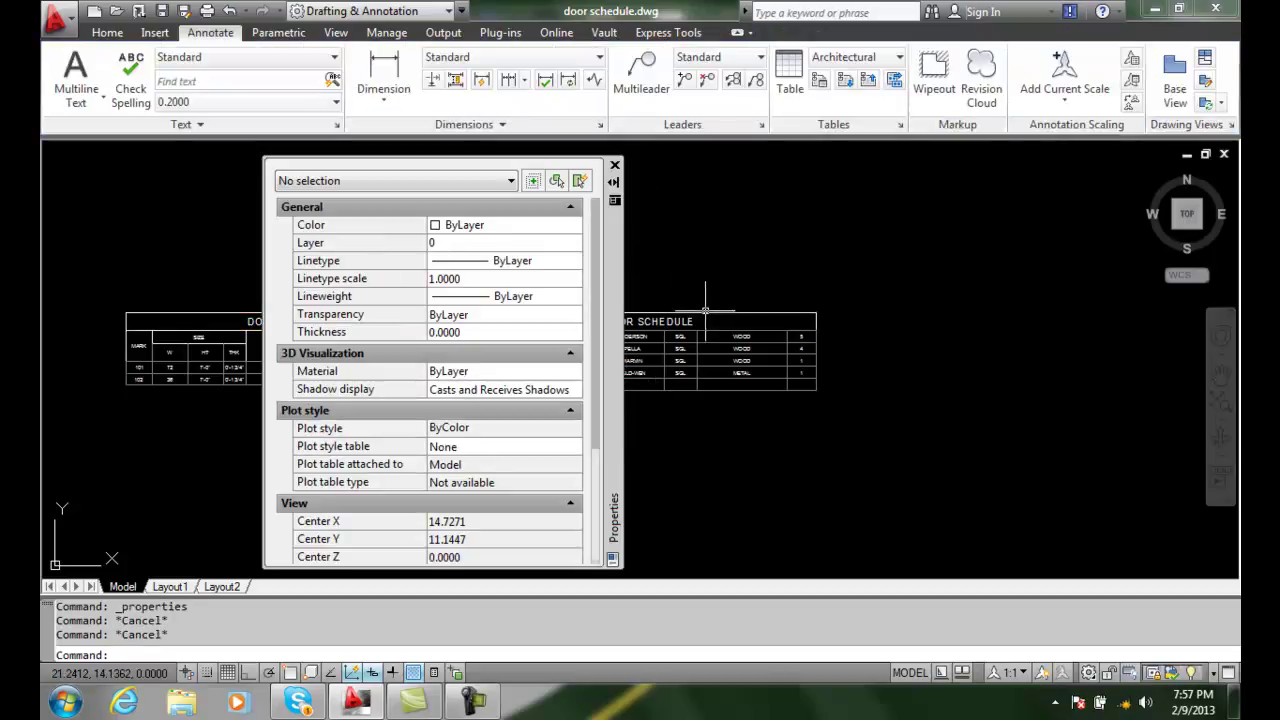
{"action": "left_click", "coordinate": [705, 310]}
{"action": "left_click", "coordinate": [709, 306]}
{"action": "left_click_drag", "start_coordinate": [597, 302], "coordinate": [571, 491]}
{"action": "left_click", "coordinate": [497, 411]}
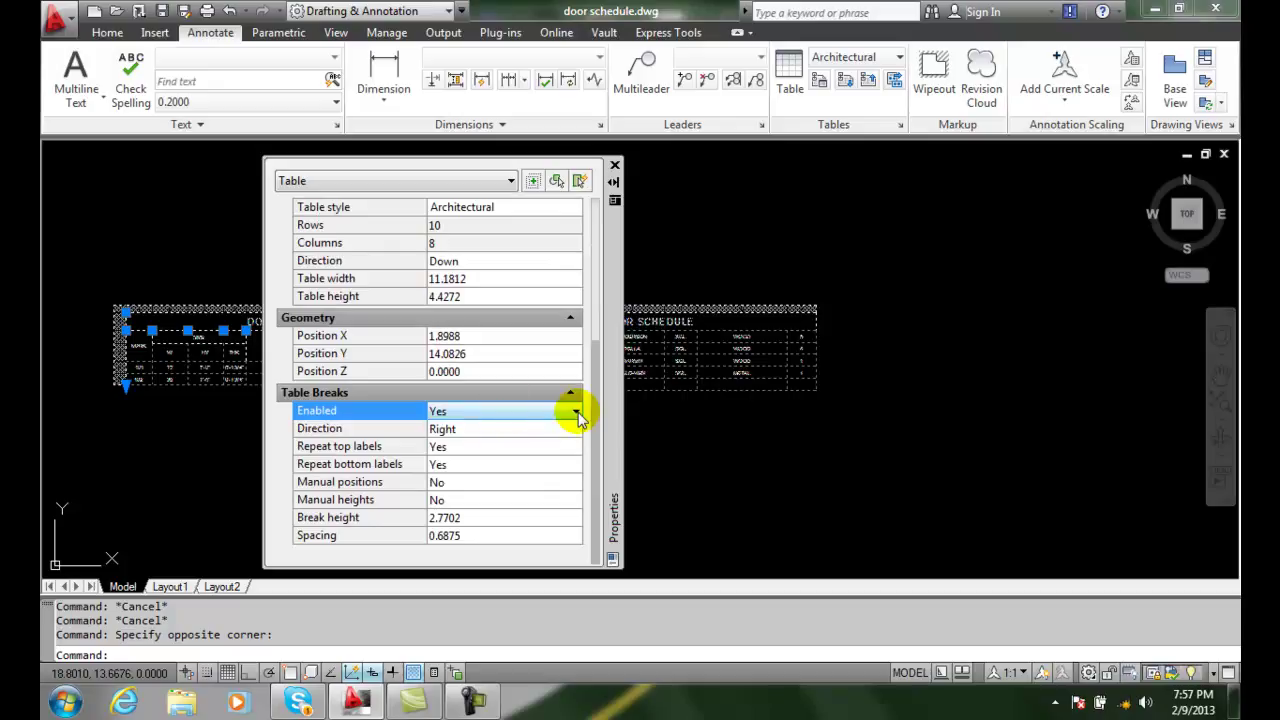
{"action": "left_click", "coordinate": [578, 413]}
{"action": "left_click", "coordinate": [477, 443]}
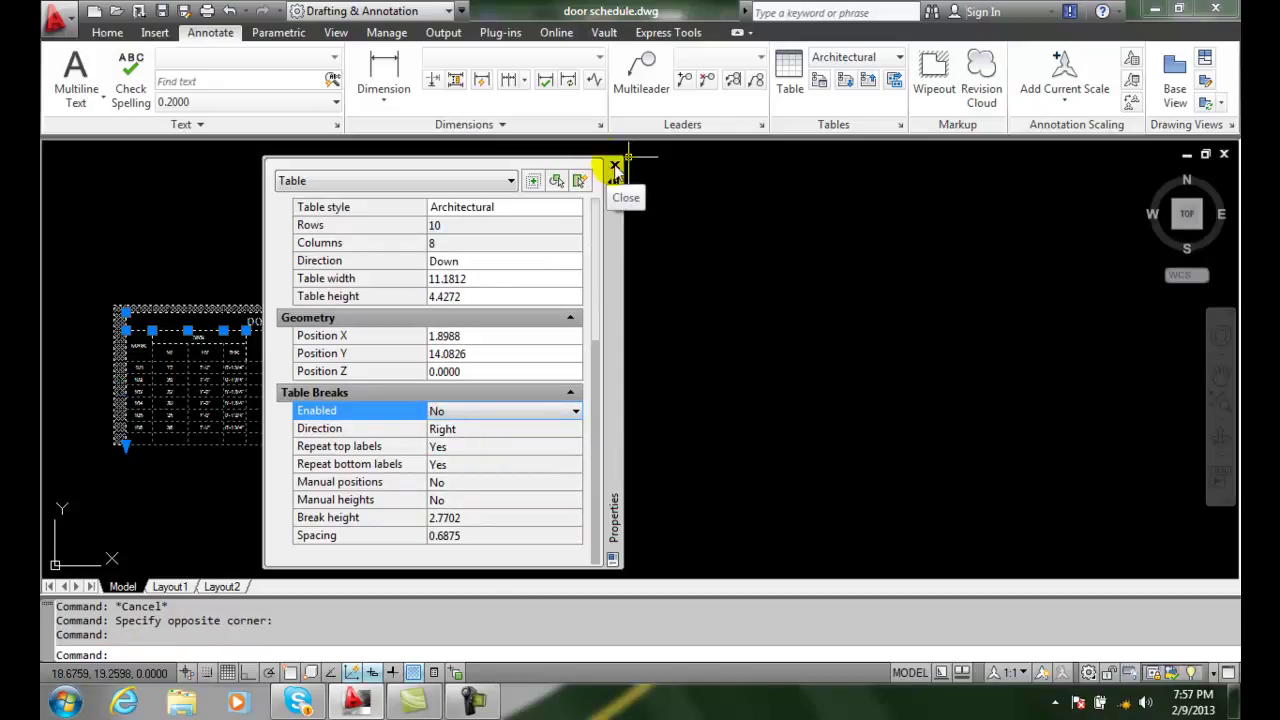
{"action": "left_click", "coordinate": [614, 165]}
{"action": "key", "text": "Escape"}
{"action": "scroll", "coordinate": [445, 451], "scroll_direction": "up", "scroll_amount": 3}
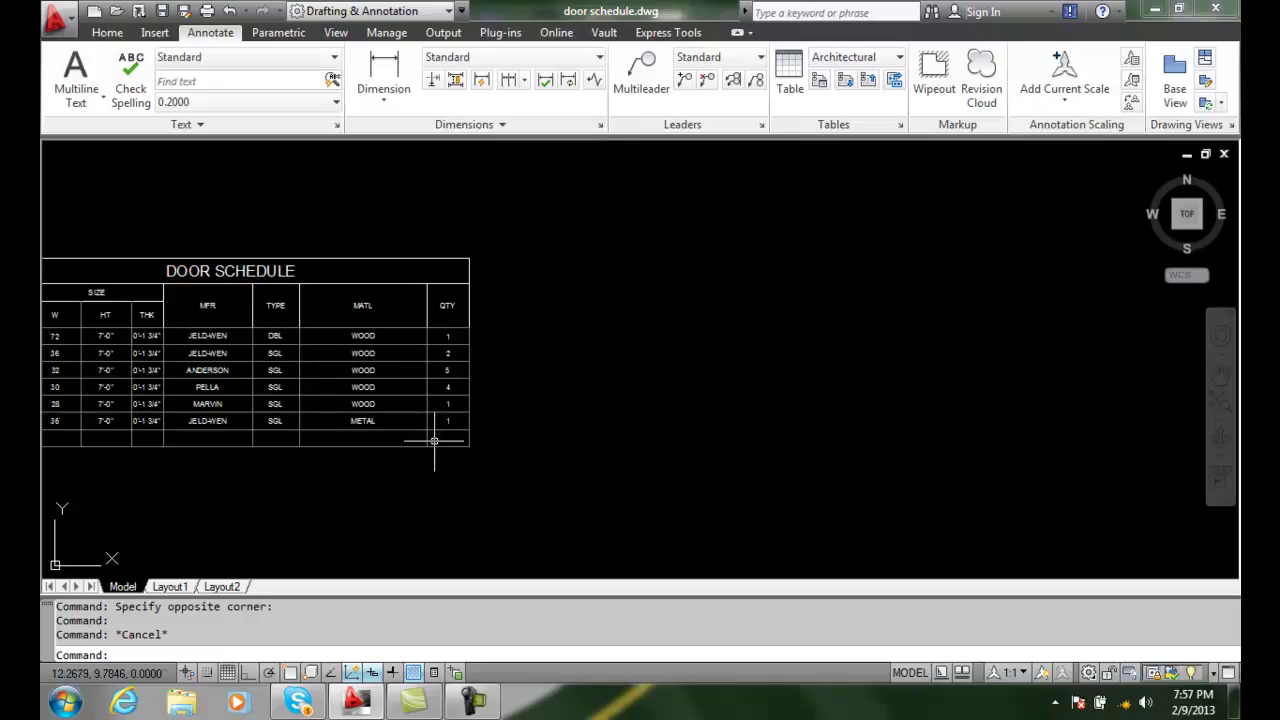
- Pan to reveal the MARK and SIZE columns, then delete and restore PELLA in cell E7
{"action": "left_click", "coordinate": [1220, 388]}
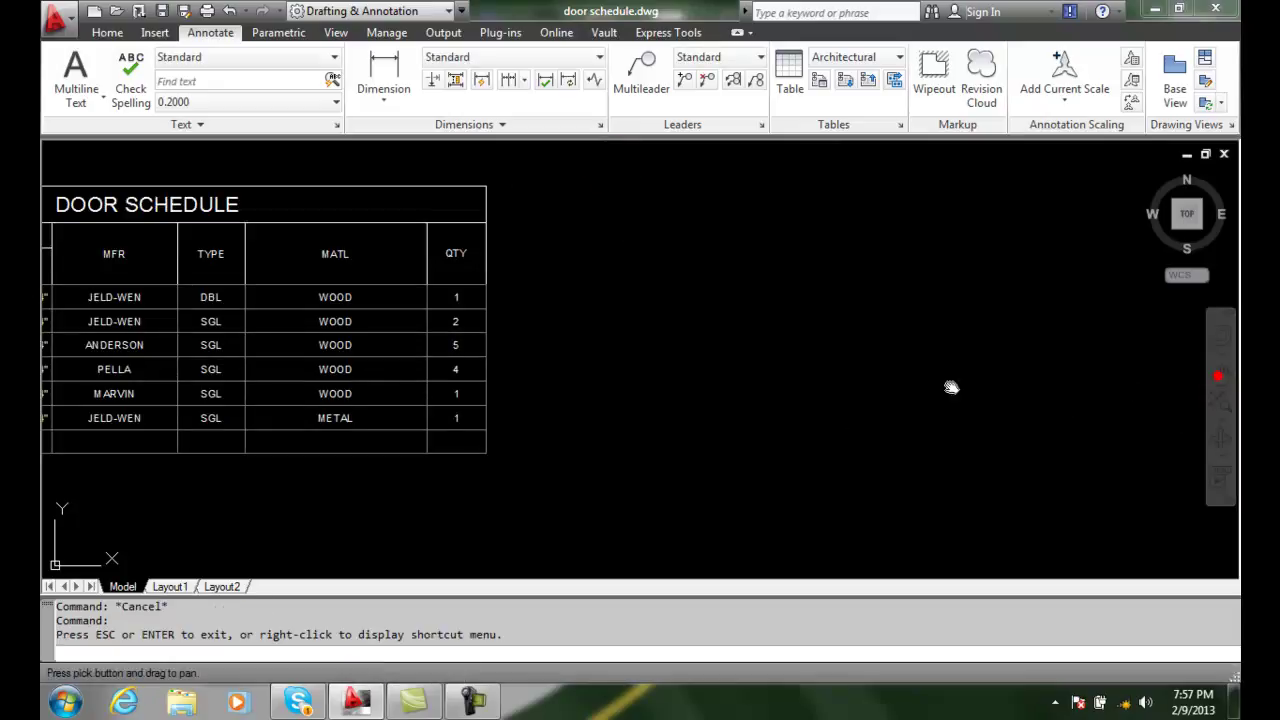
{"action": "left_click_drag", "start_coordinate": [820, 398], "coordinate": [1069, 409]}
{"action": "key", "text": "Escape"}
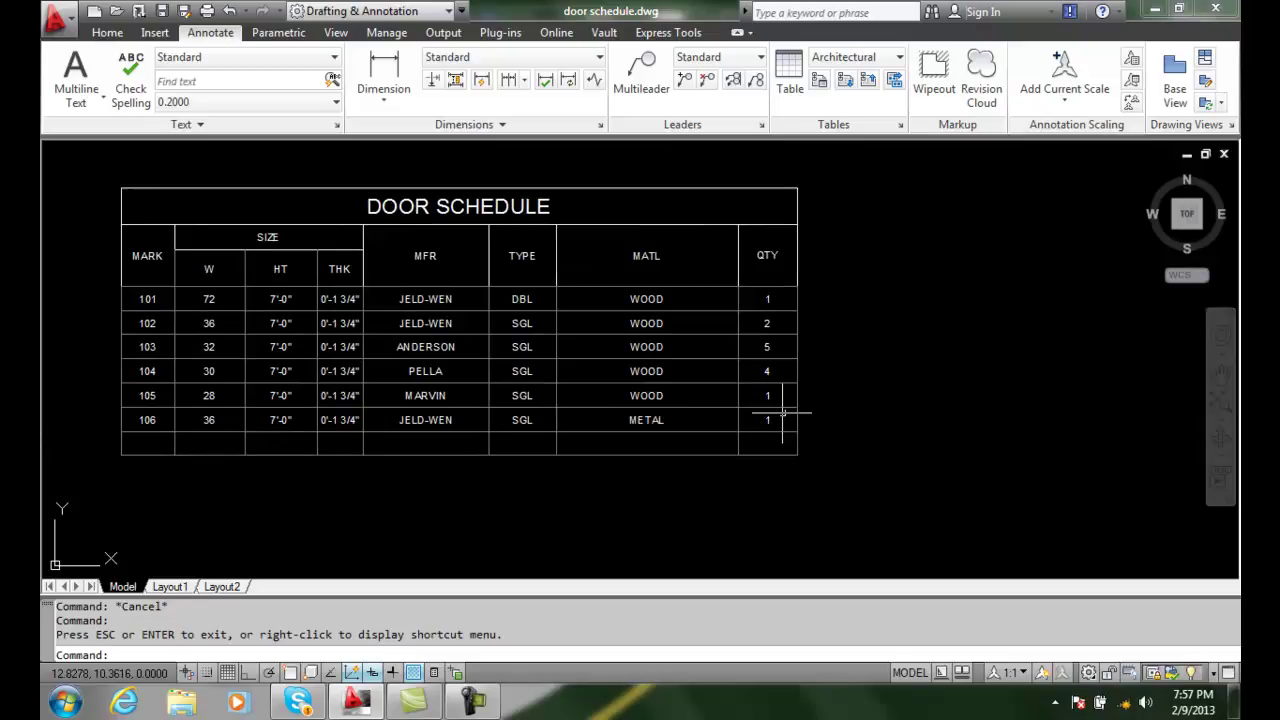
{"action": "left_click", "coordinate": [440, 371]}
{"action": "left_click", "coordinate": [440, 371]}
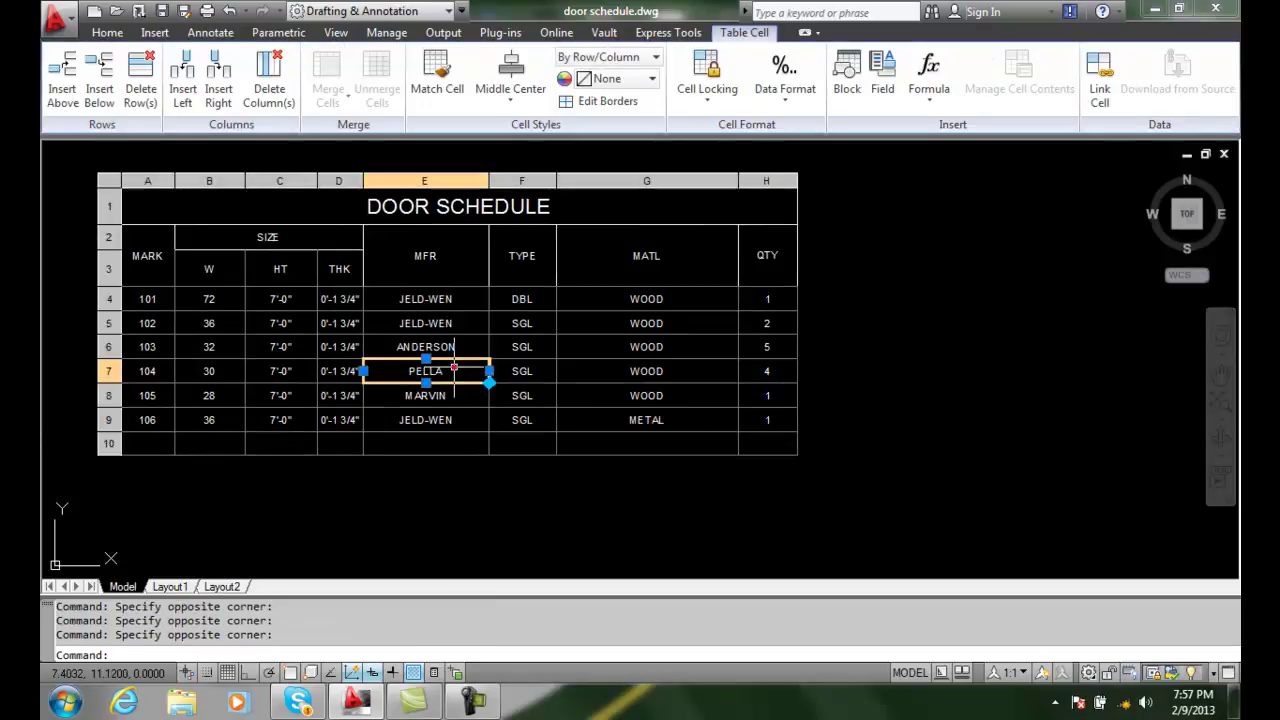
{"action": "key", "text": "Delete"}
{"action": "key", "text": "ctrl+z"}
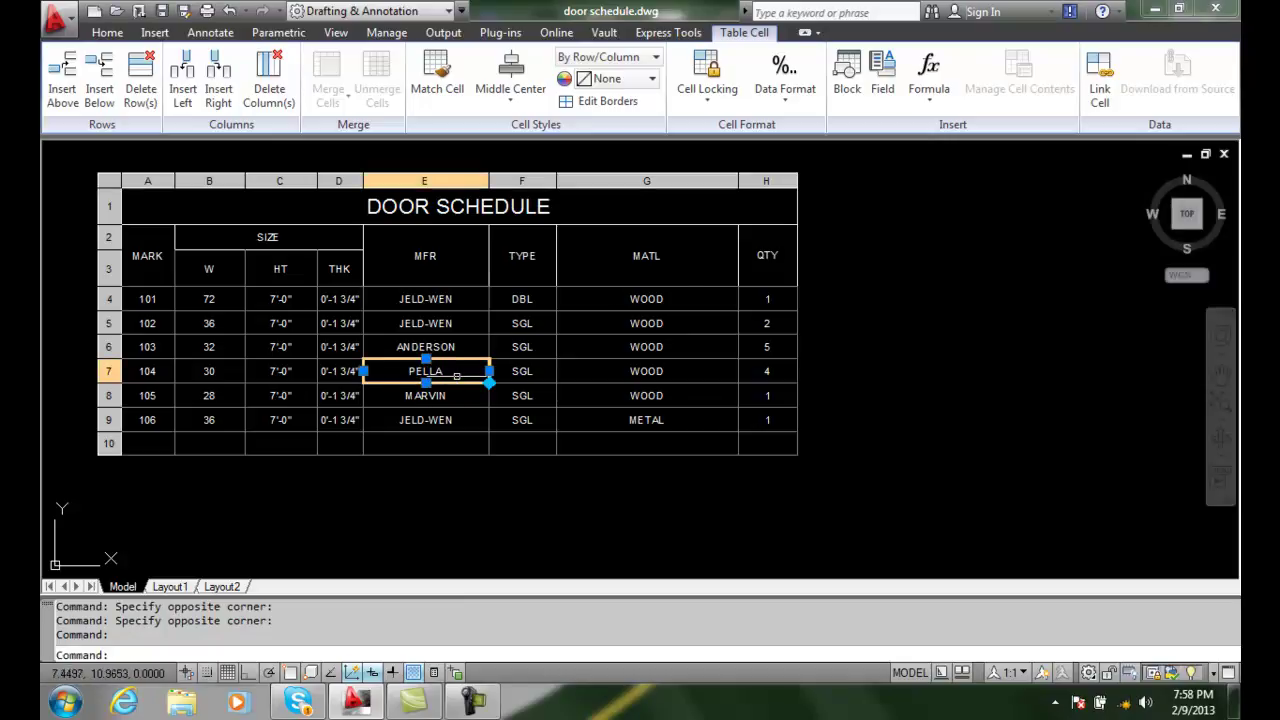
{"action": "left_click", "coordinate": [448, 371]}
- Enter 'fwefwqwe wee q', 'e', 'eqw' and 'qe' into door 105's MFR, TYPE, MATL and QTY cells
{"action": "double_click", "coordinate": [448, 372]}
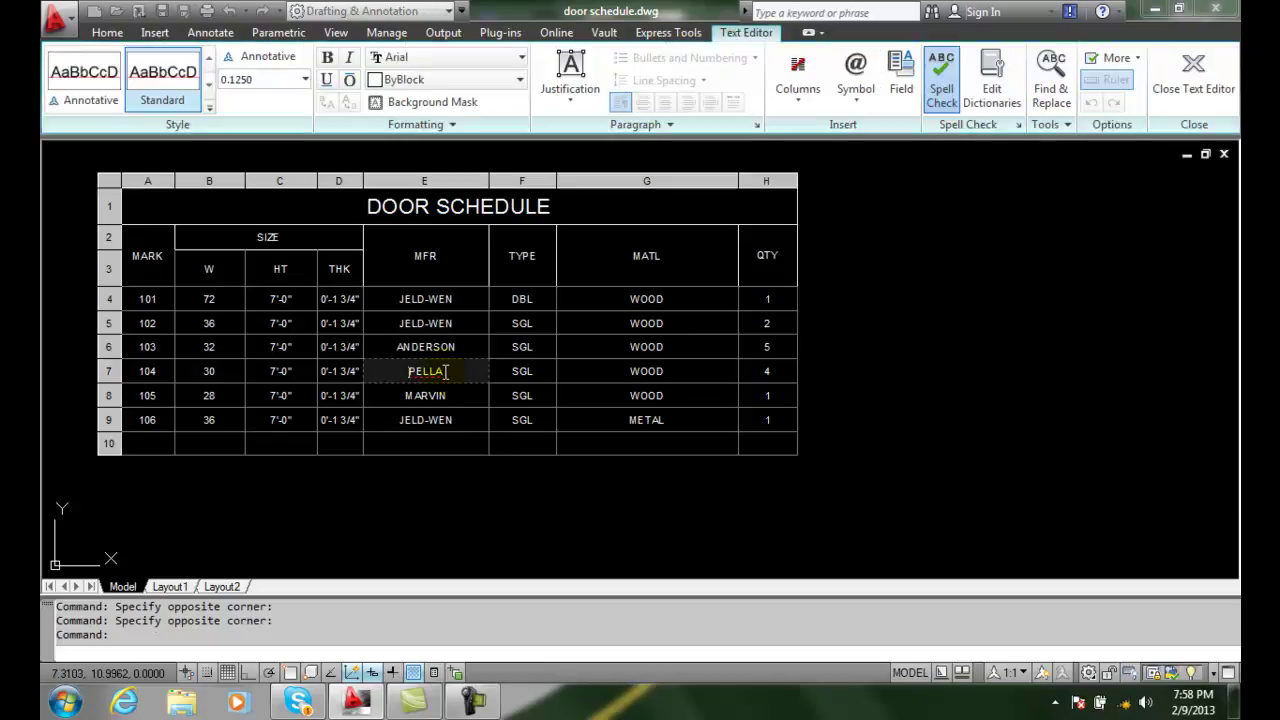
{"action": "key", "text": "Down"}
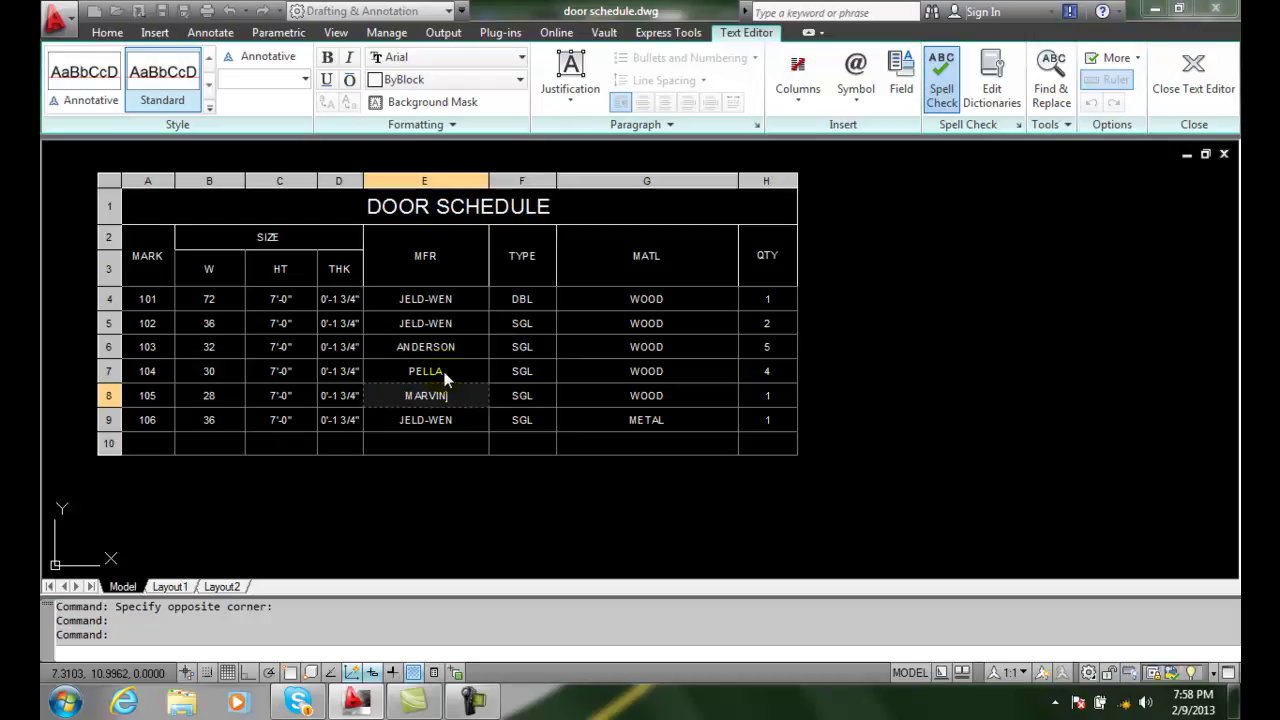
{"action": "type", "text": "fwefwqwe wee q"}
{"action": "key", "text": "Tab"}
{"action": "type", "text": "e"}
{"action": "key", "text": "Tab"}
{"action": "type", "text": "eqw"}
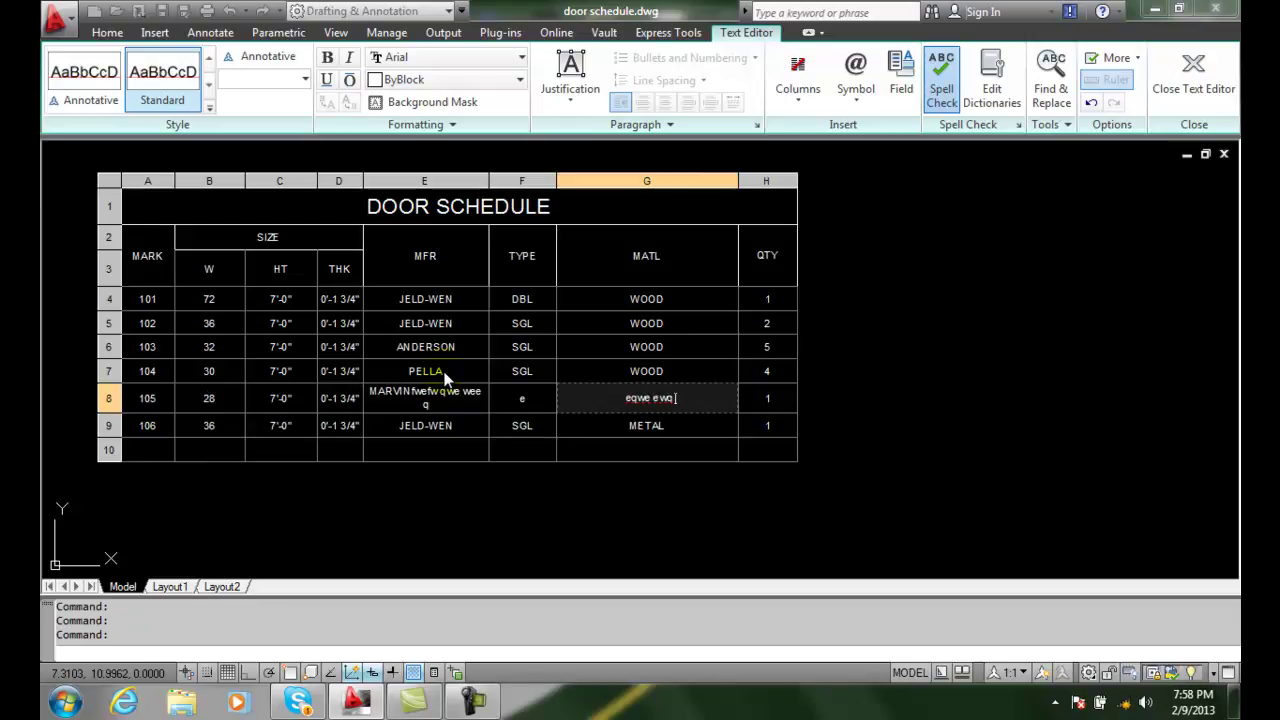
{"action": "key", "text": "Tab"}
{"action": "type", "text": "qe"}
{"action": "key", "text": "Tab"}
{"action": "key", "text": "Tab"}
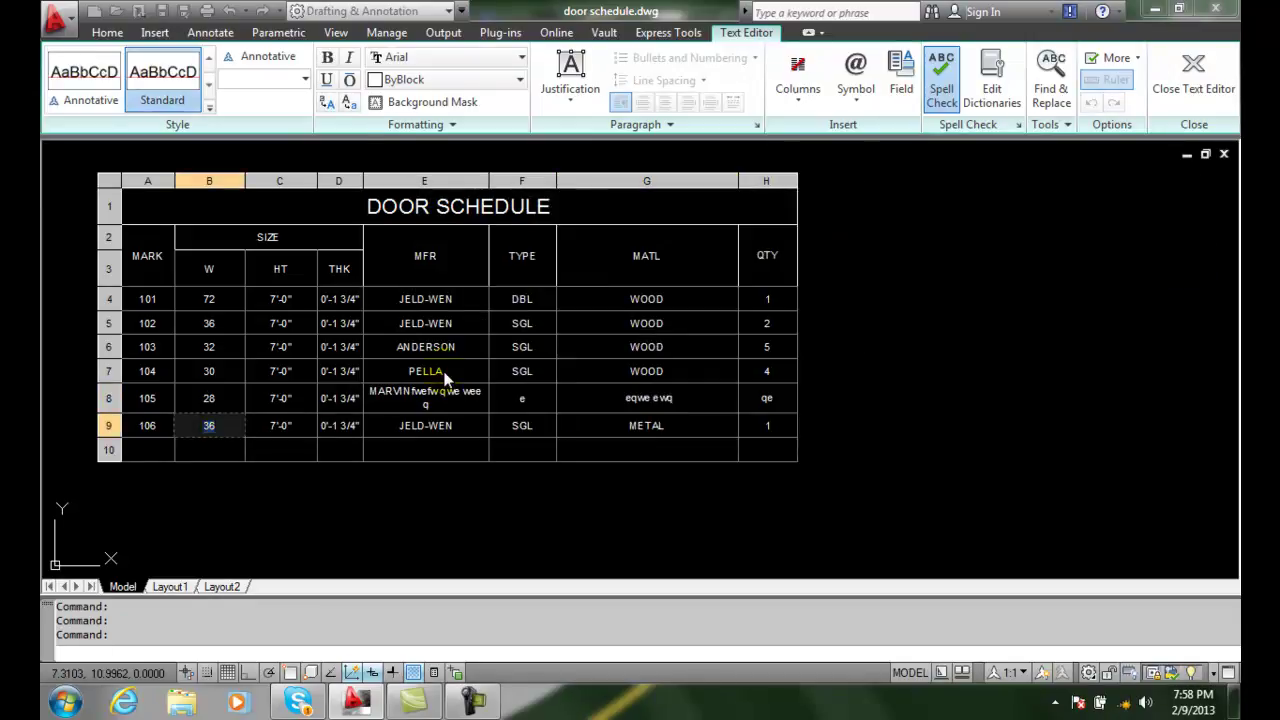
- Append 'jefnjefnjefnjefnejnfnjefnjefnjfe fnjefnj' to cell E8 and close the editor
{"action": "left_click", "coordinate": [430, 415]}
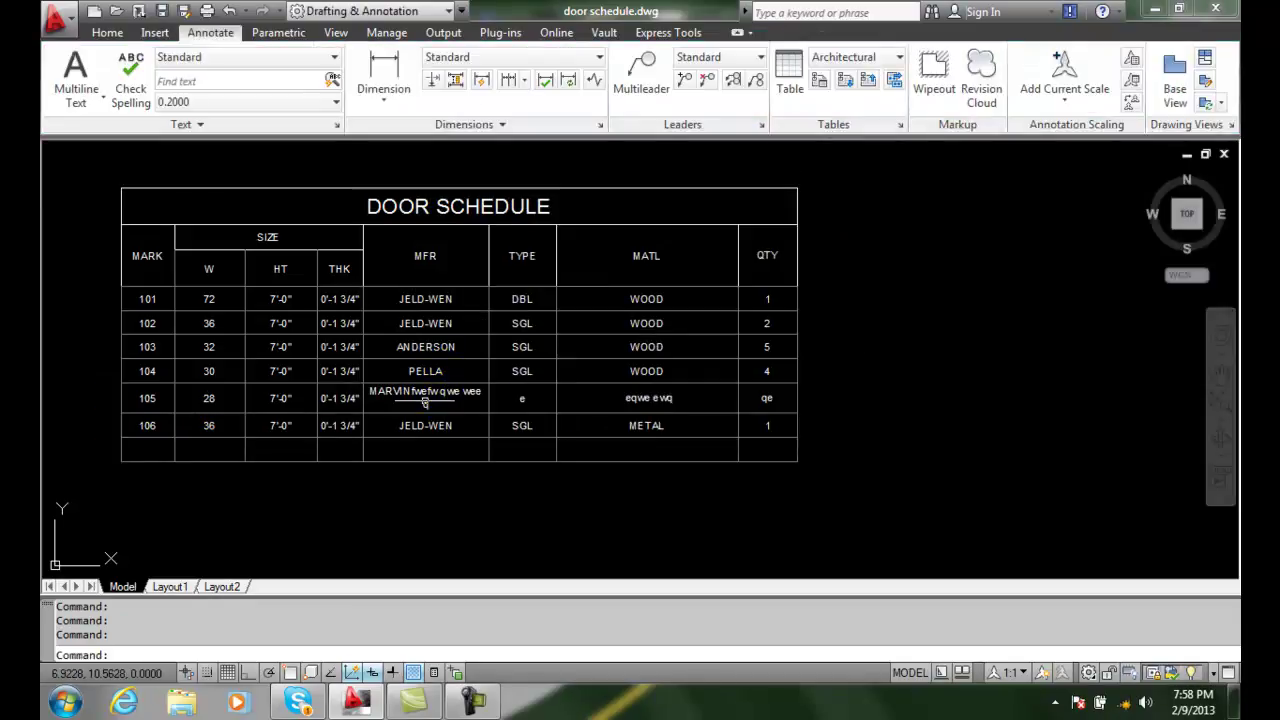
{"action": "left_click", "coordinate": [426, 406]}
{"action": "left_click", "coordinate": [435, 404]}
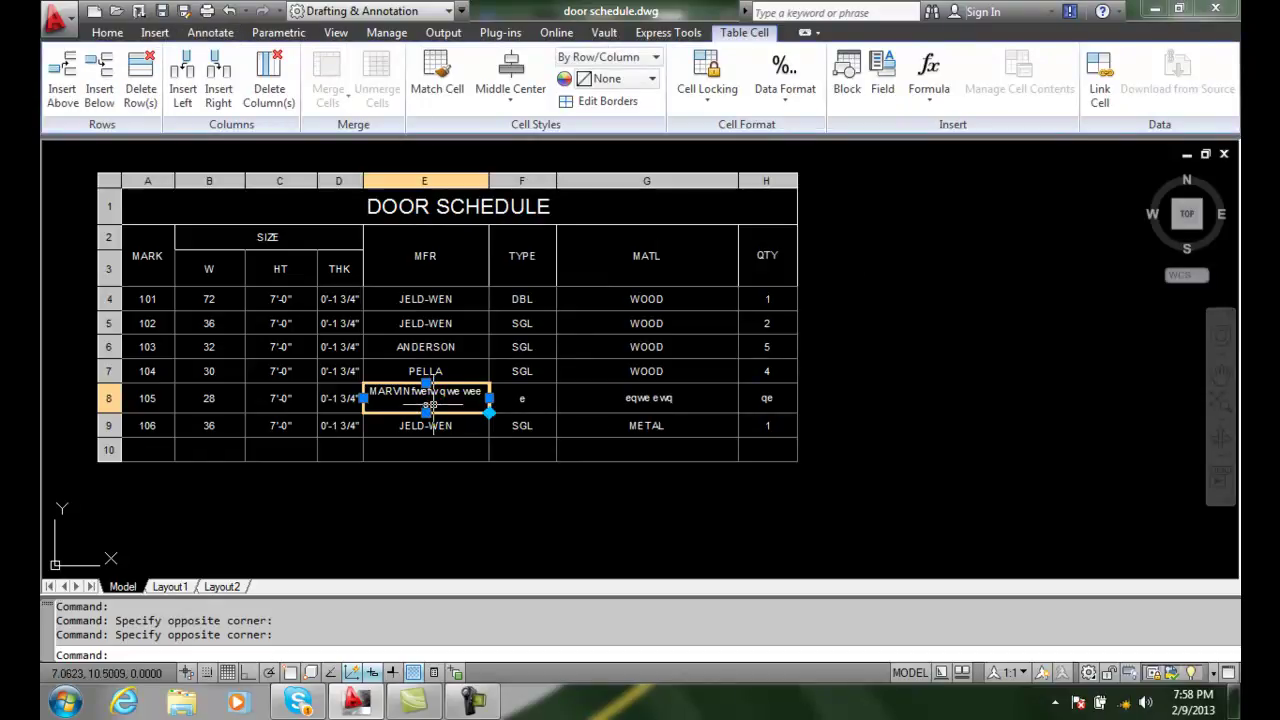
{"action": "double_click", "coordinate": [428, 404]}
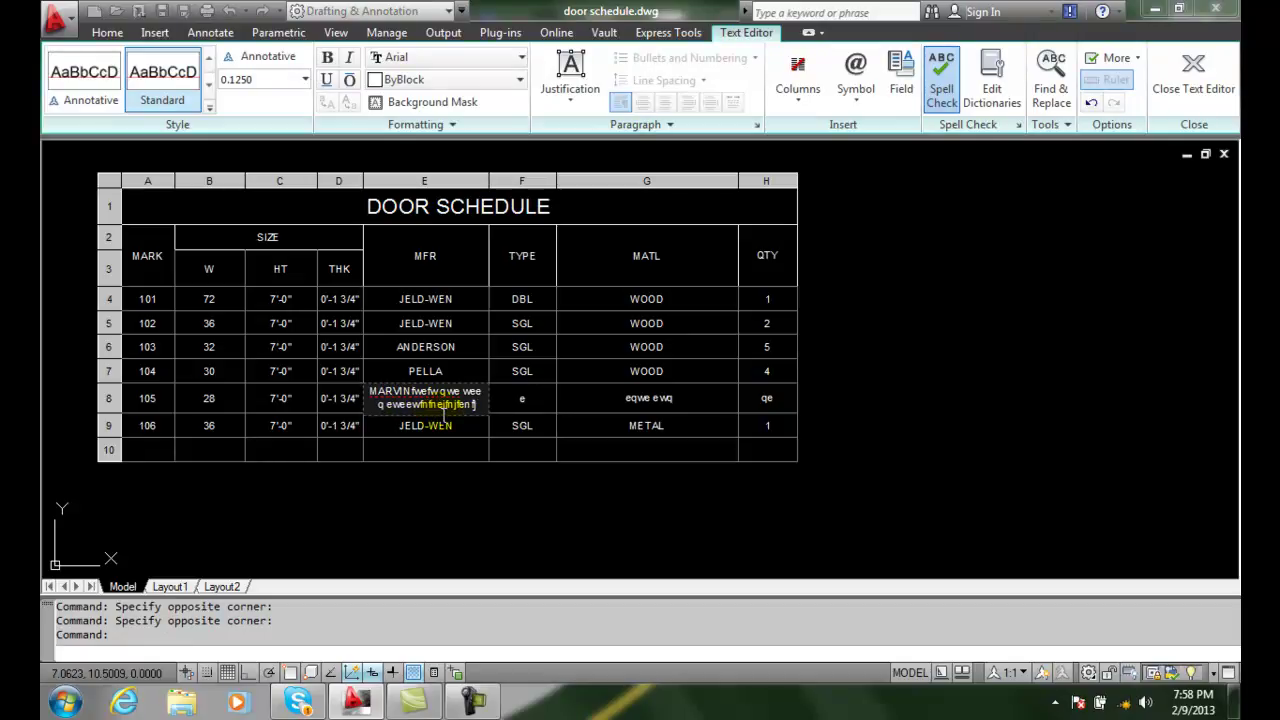
{"action": "type", "text": "jefnjefnjefnjefnejnfnjefnjefn"}
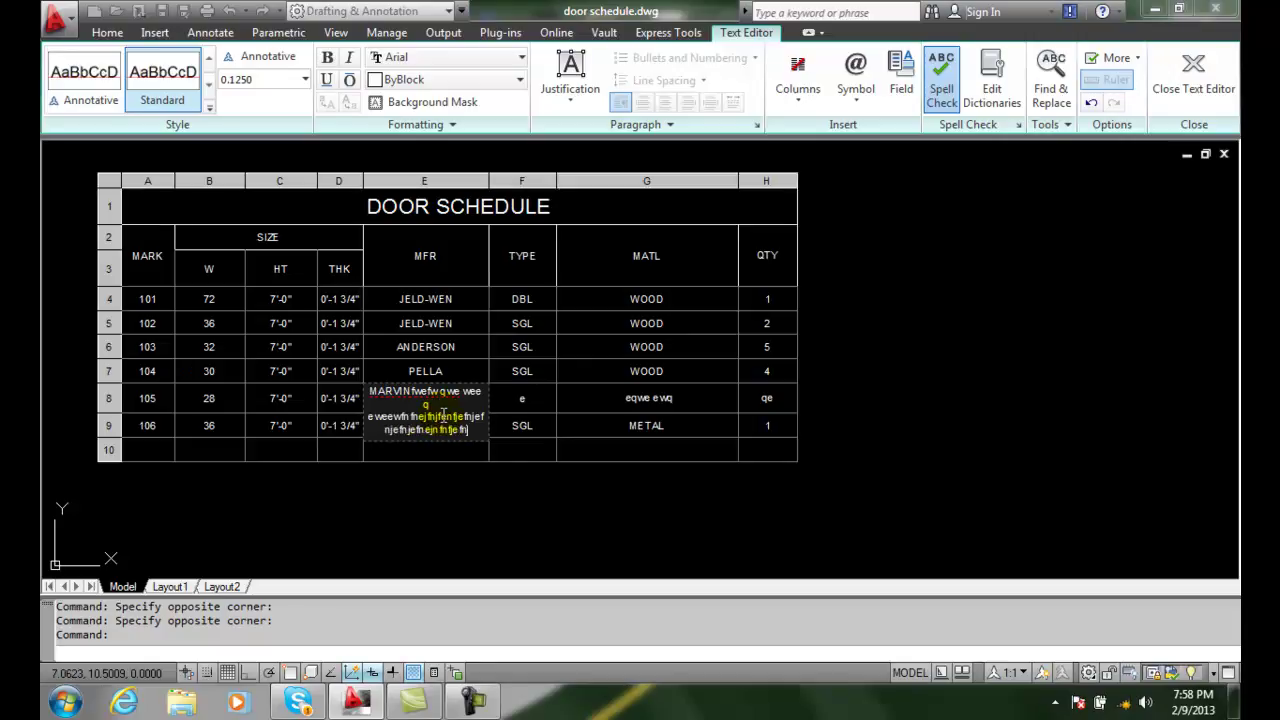
{"action": "type", "text": "jfe fnjefnj"}
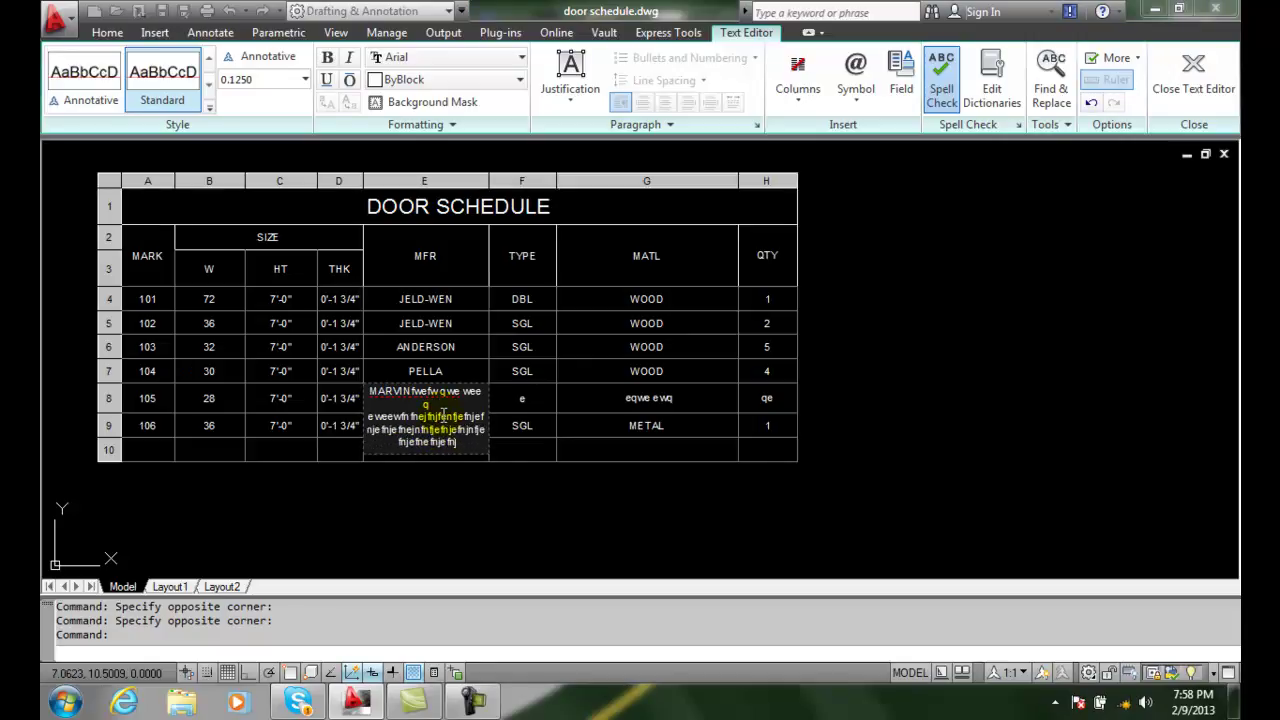
{"action": "left_click", "coordinate": [1192, 86]}
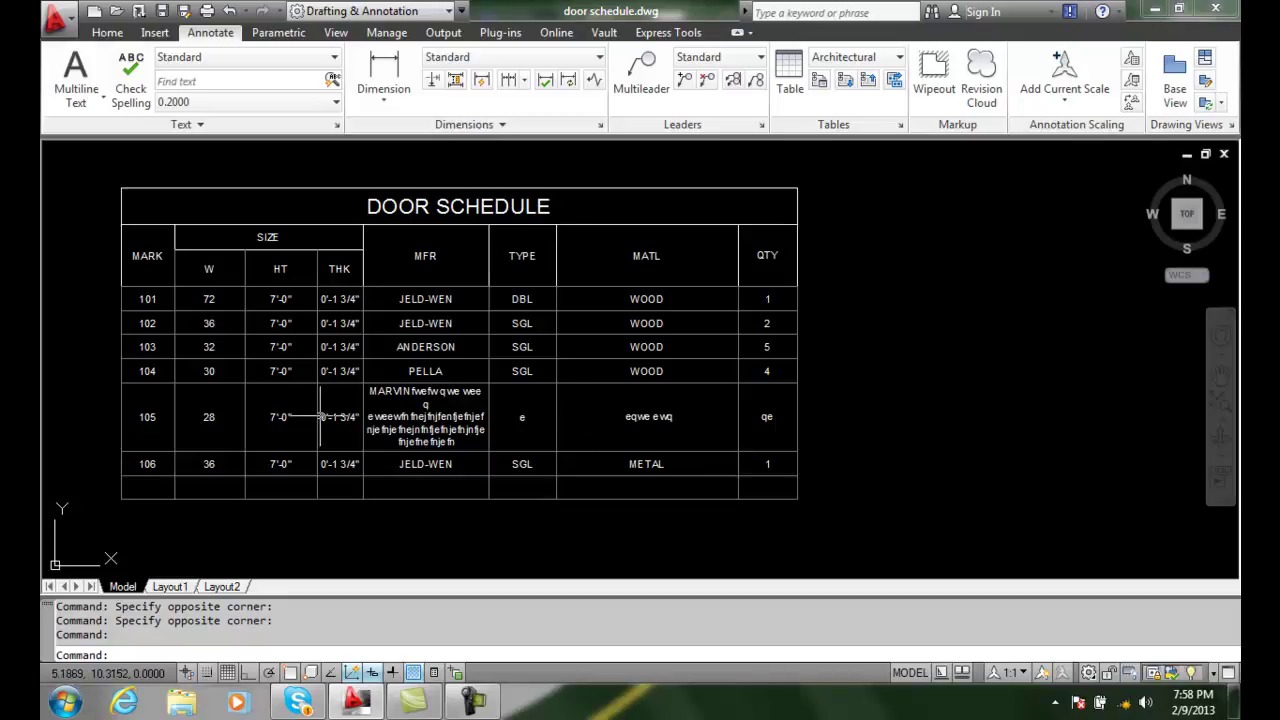
- Delete the stray characters after MARVIN in door 105's MFR cell
{"action": "left_click", "coordinate": [440, 410]}
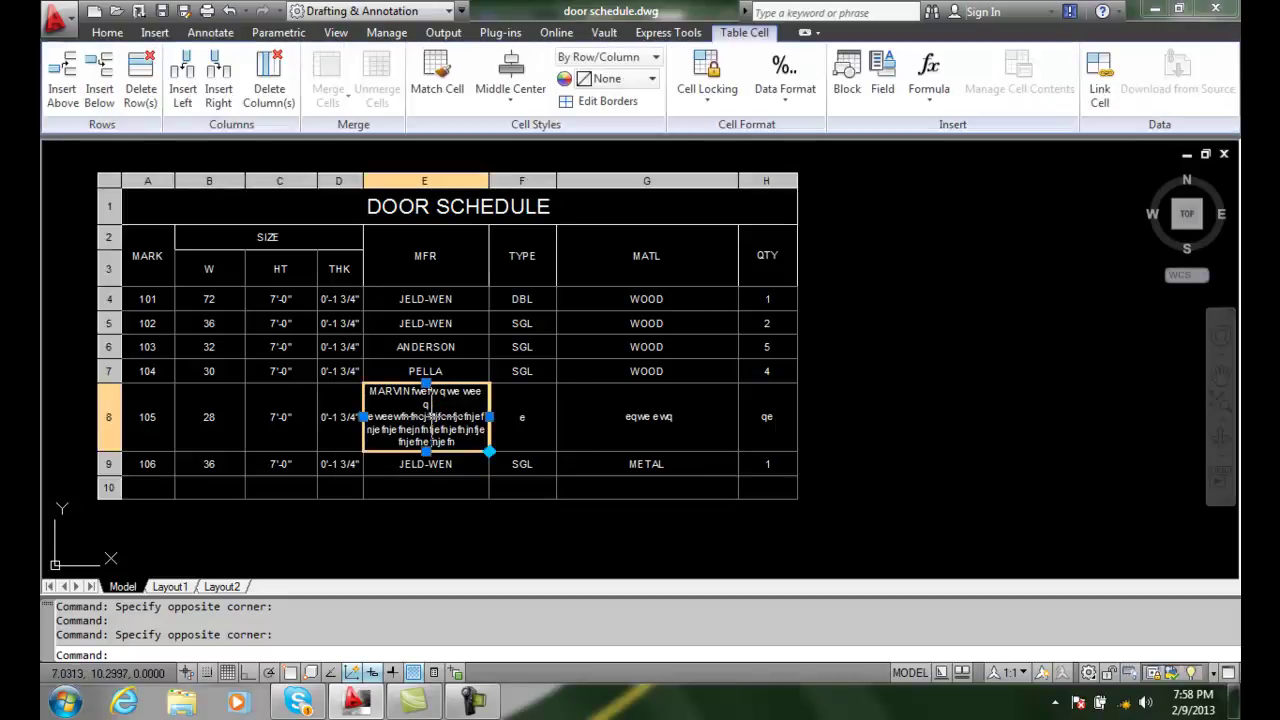
{"action": "left_click", "coordinate": [464, 438]}
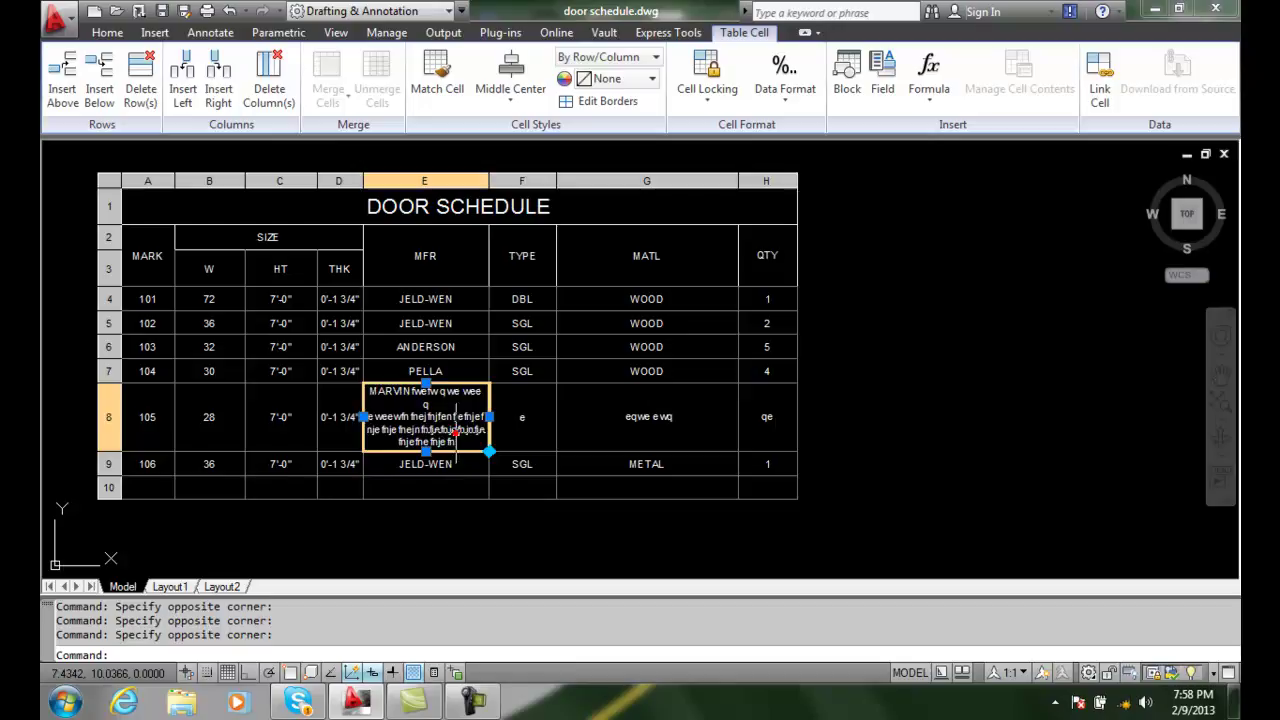
{"action": "double_click", "coordinate": [460, 440]}
{"action": "left_click_drag", "start_coordinate": [462, 441], "coordinate": [403, 392]}
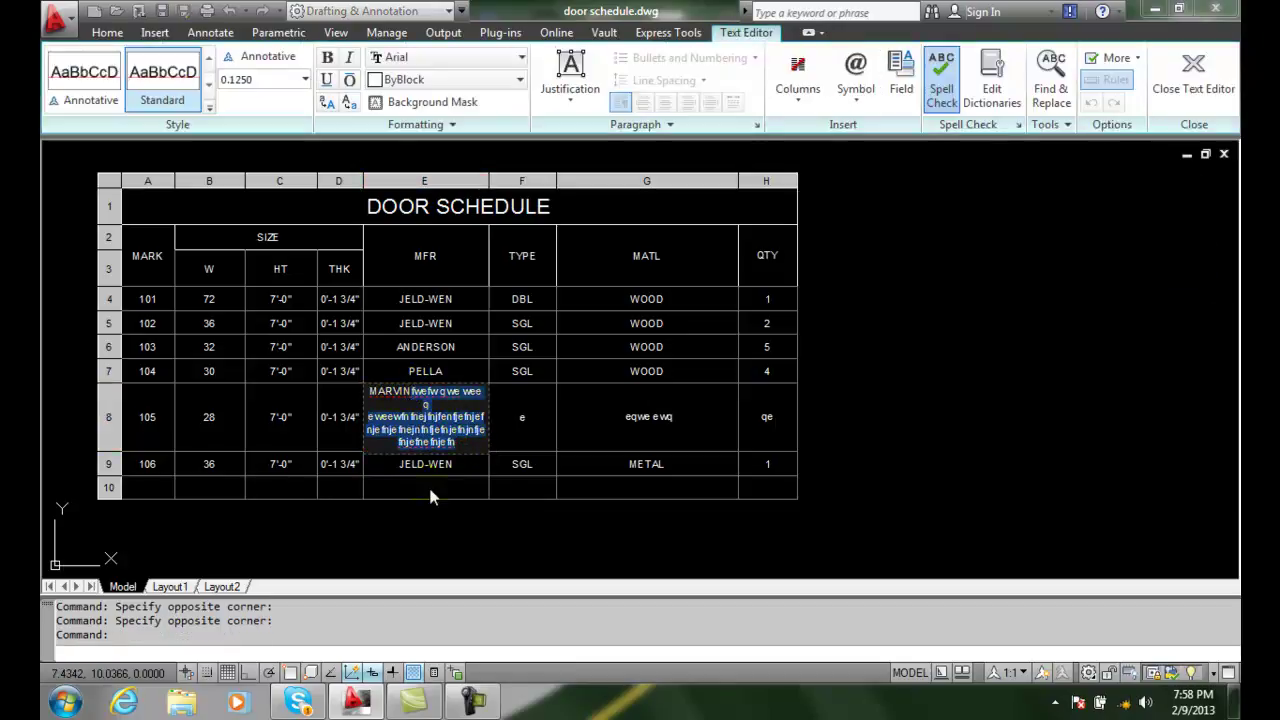
{"action": "key", "text": "Delete"}
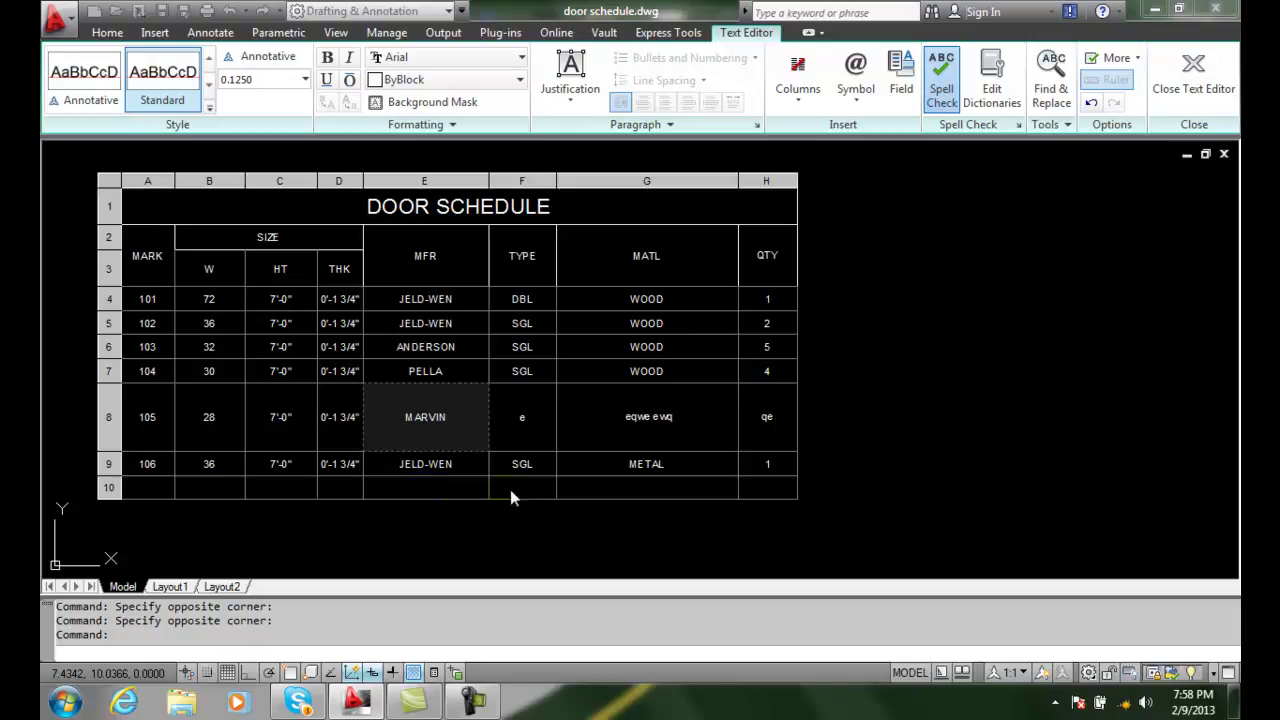
- Close the Text Editor and bring up the shortcut menu for the DOOR SCHEDULE title row
{"action": "left_click", "coordinate": [1181, 90]}
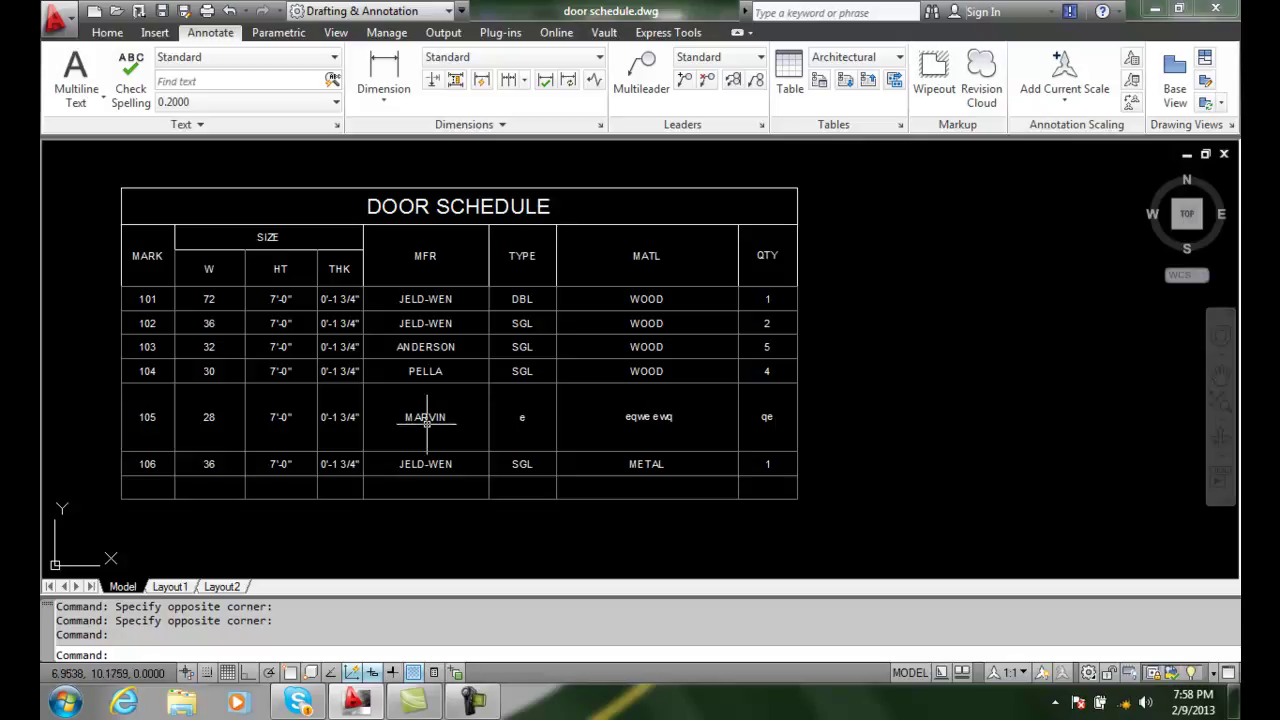
{"action": "left_click", "coordinate": [121, 209]}
{"action": "left_click", "coordinate": [118, 193]}
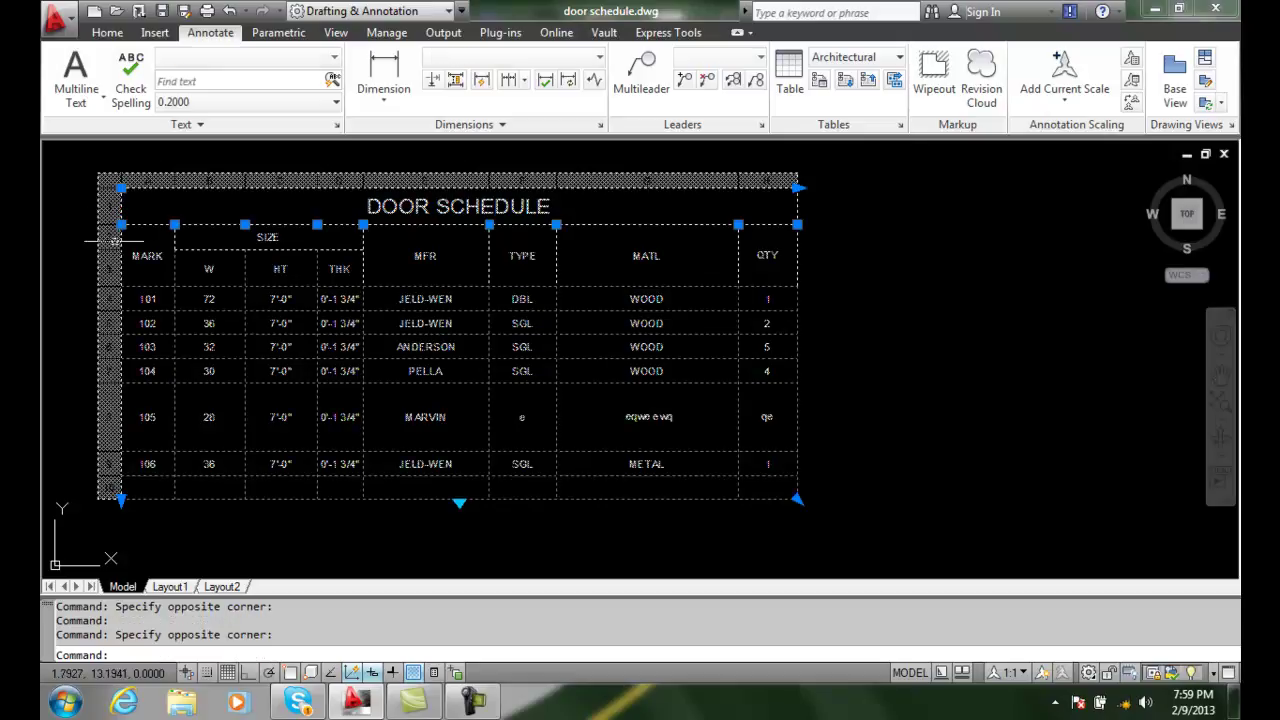
{"action": "right_click", "coordinate": [106, 251]}
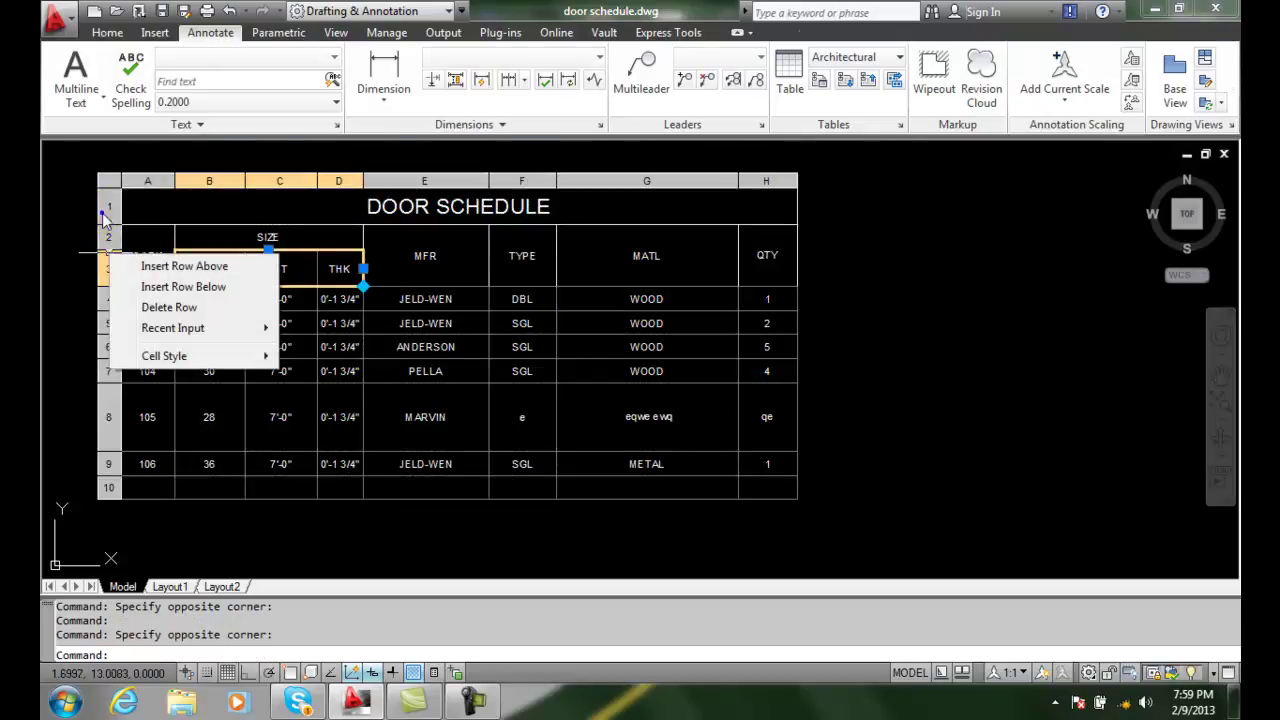
{"action": "right_click", "coordinate": [103, 213]}
{"action": "right_click", "coordinate": [104, 212]}
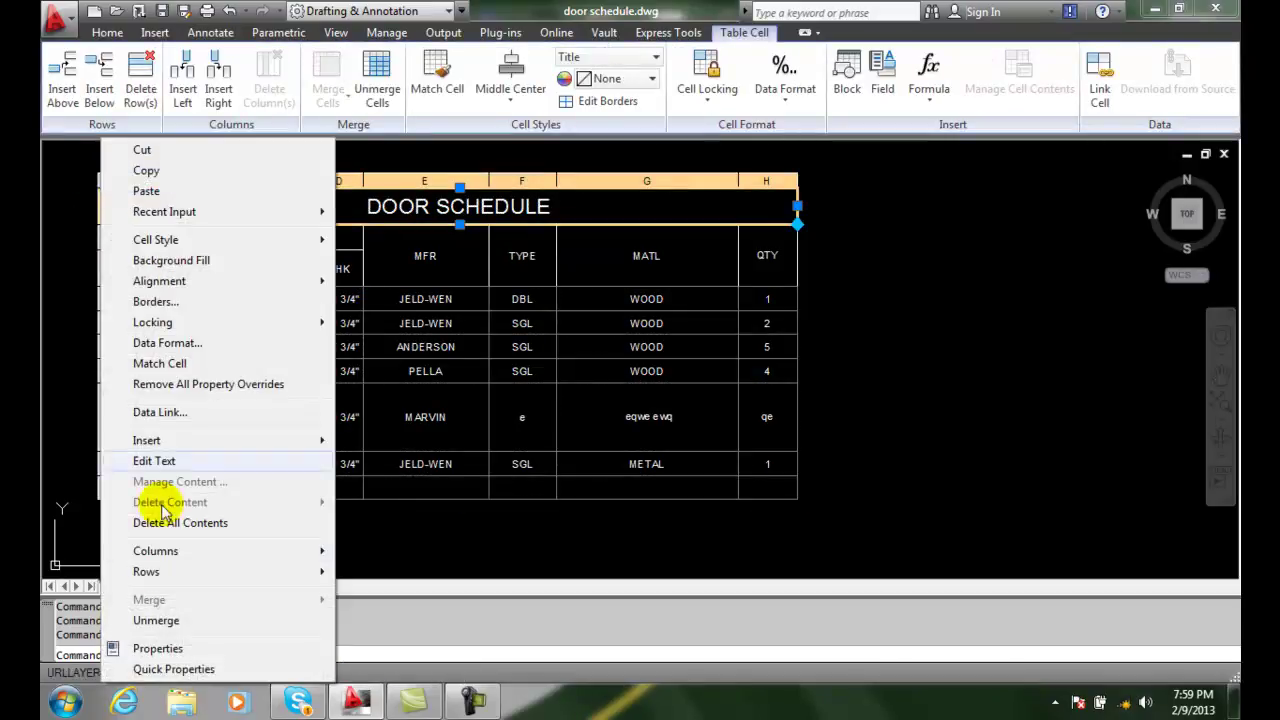
- Set the title cell height to 0.4, resulting in 0.4533, and close the Properties palette
{"action": "left_click", "coordinate": [152, 648]}
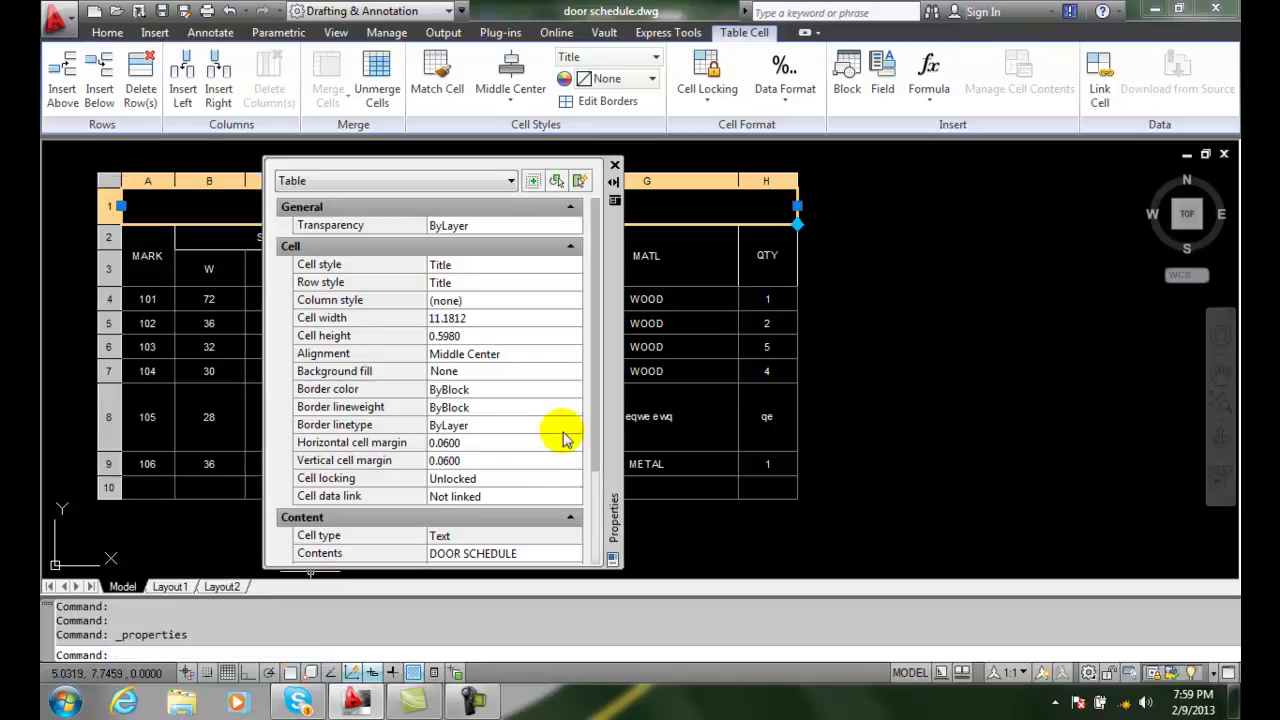
{"action": "scroll", "coordinate": [597, 361], "scroll_direction": "down", "scroll_amount": 3}
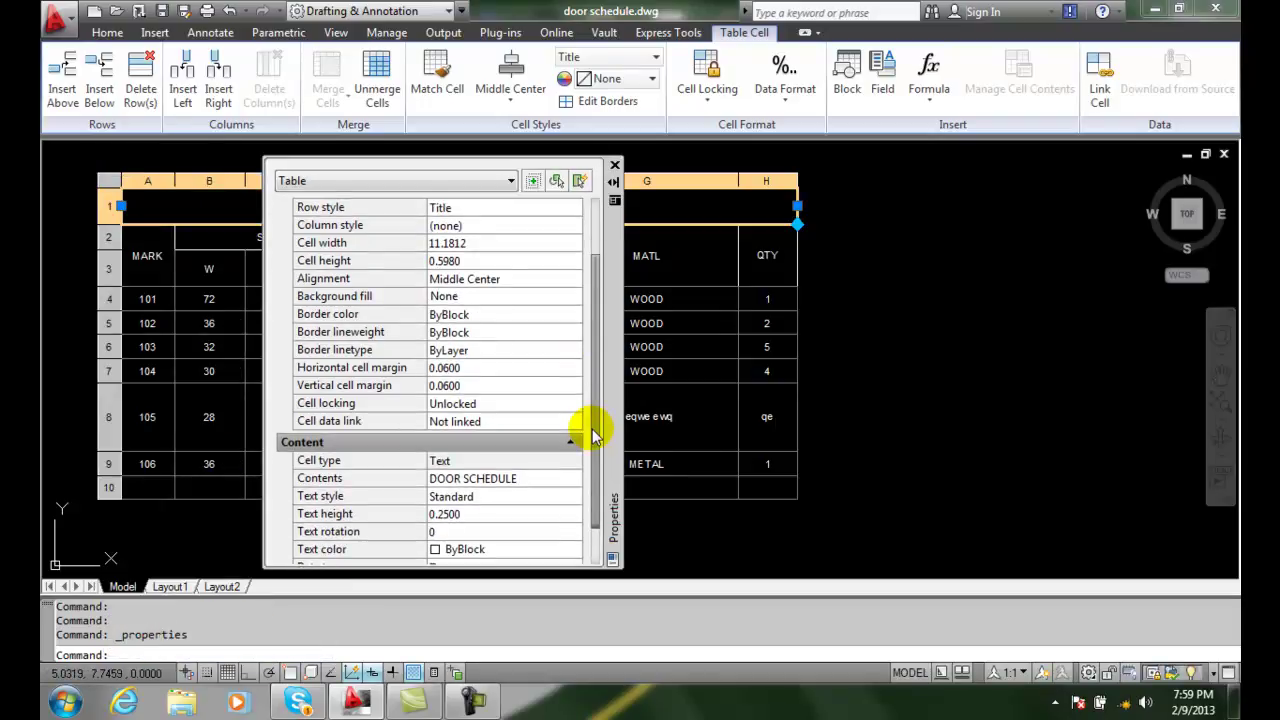
{"action": "left_click", "coordinate": [464, 262]}
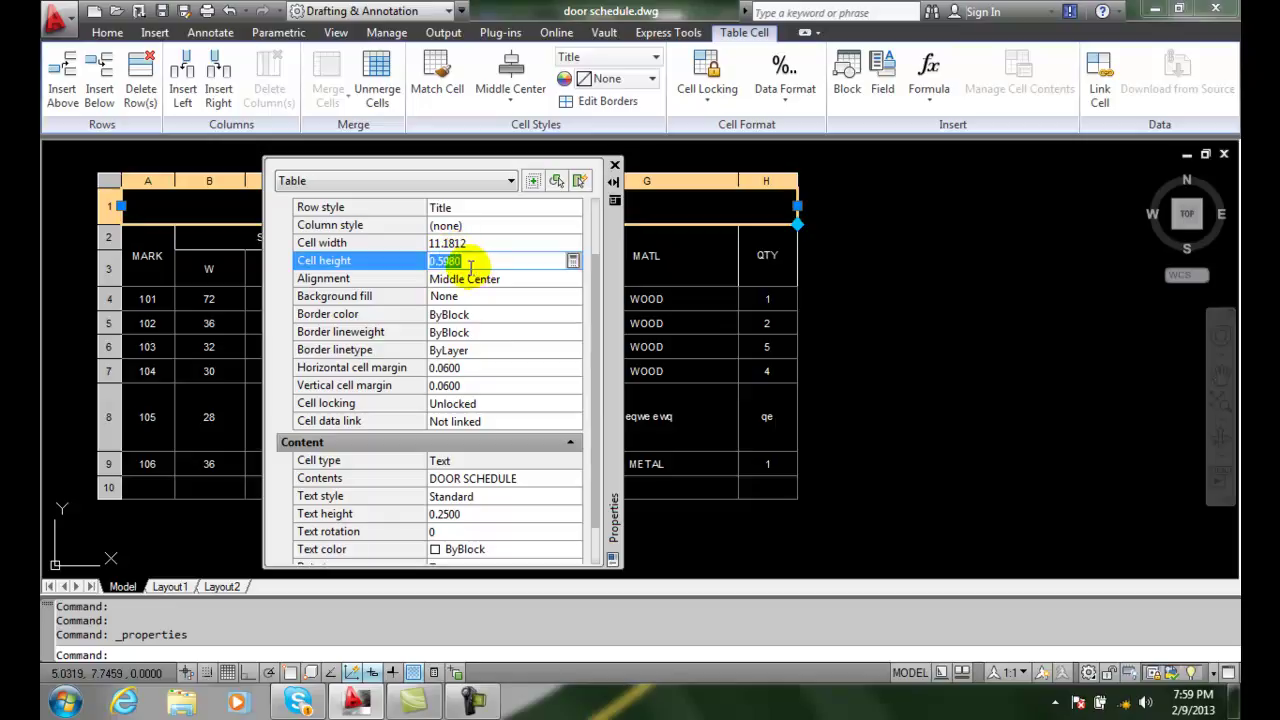
{"action": "left_click_drag", "start_coordinate": [437, 262], "coordinate": [531, 266]}
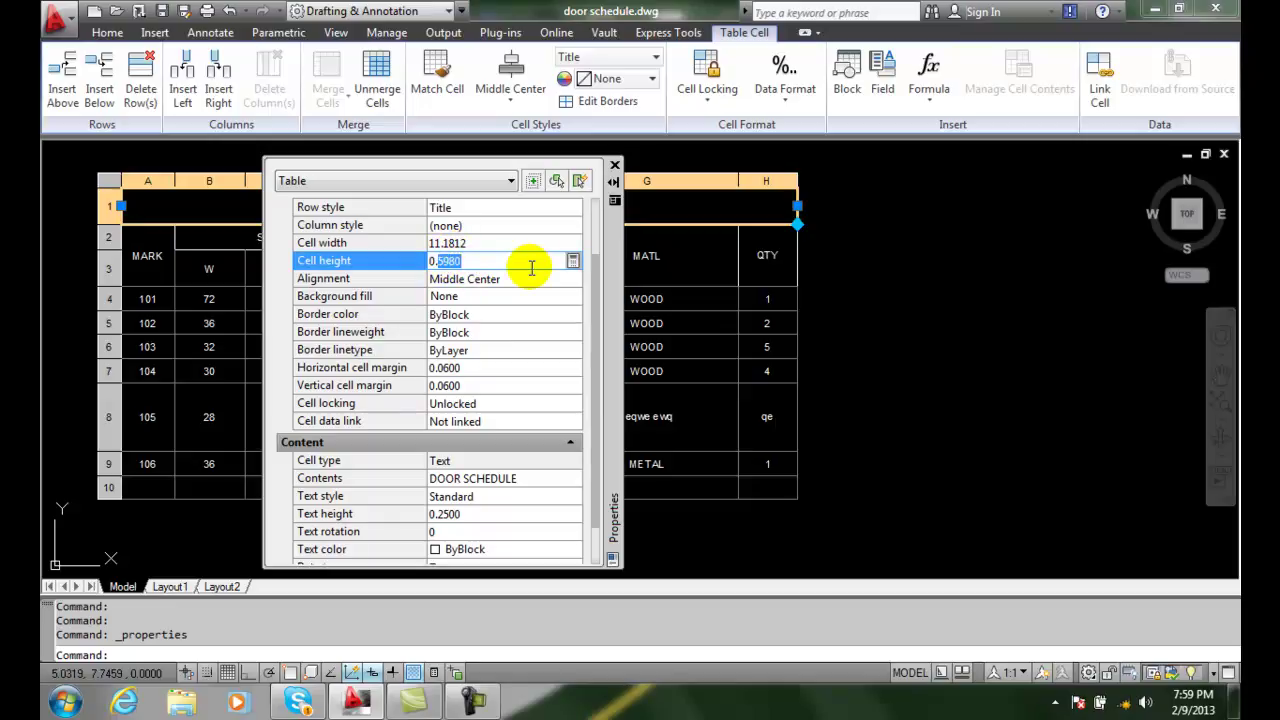
{"action": "type", "text": "4"}
{"action": "left_click", "coordinate": [508, 293]}
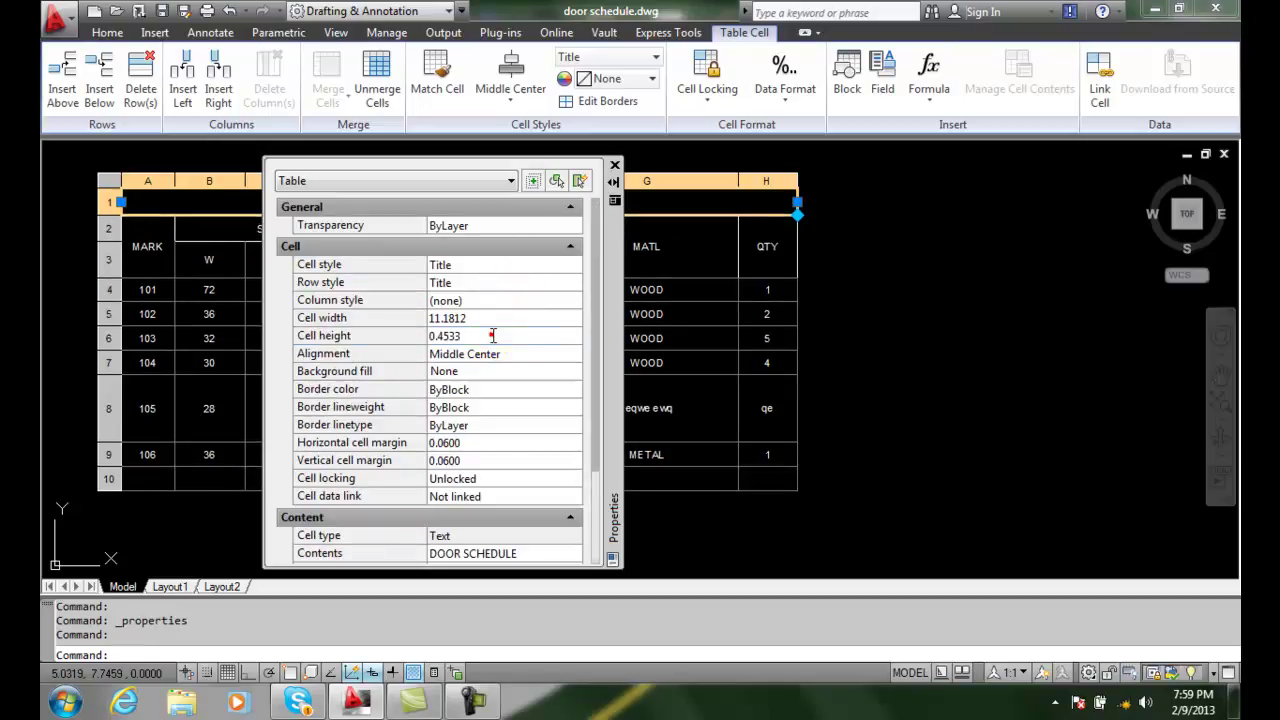
{"action": "left_click", "coordinate": [474, 337]}
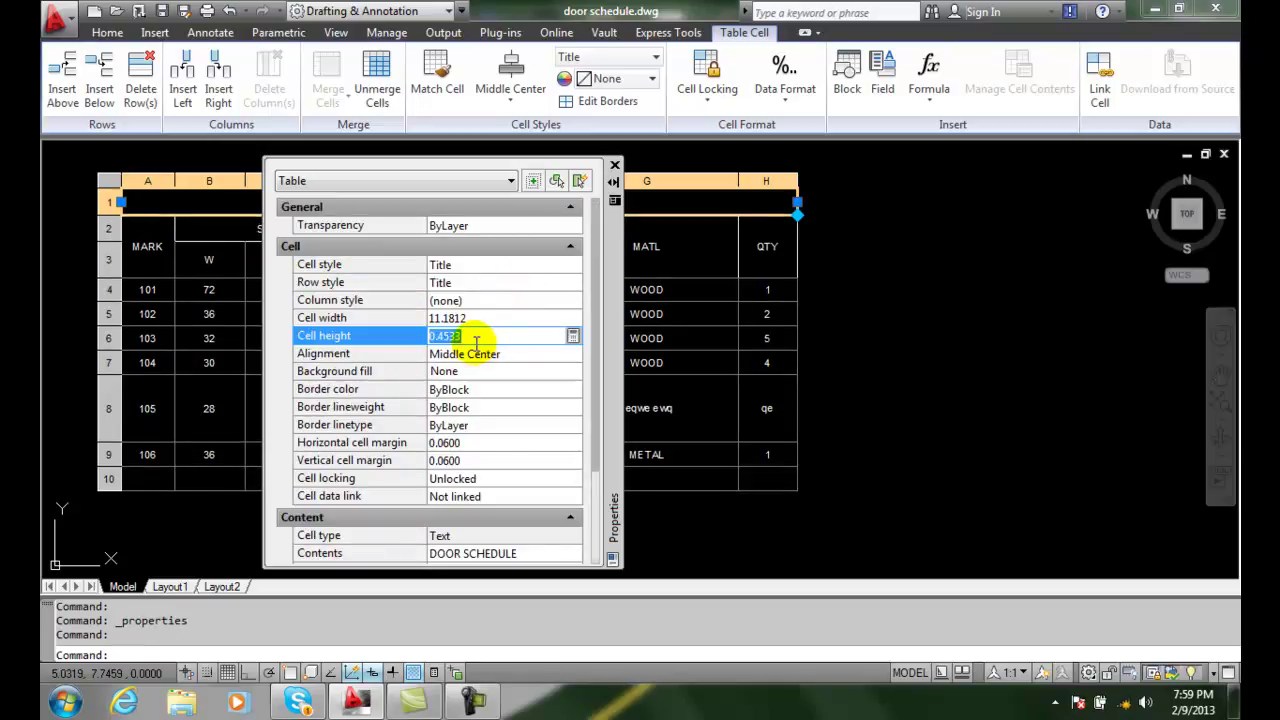
{"action": "left_click", "coordinate": [614, 165]}
{"action": "left_click", "coordinate": [748, 483]}
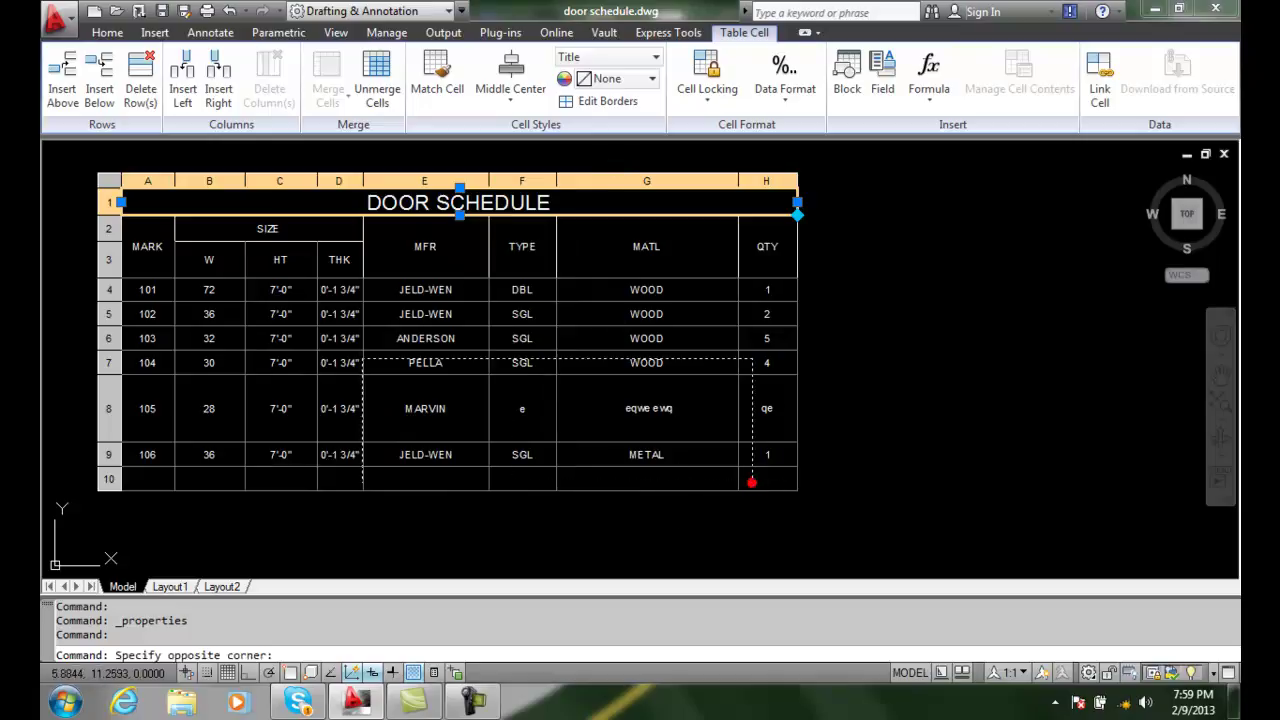
- Set the cell height of door schedule rows 4–10 to 0.4 in Properties, shrinking door 105's tall row
{"action": "left_click", "coordinate": [144, 289]}
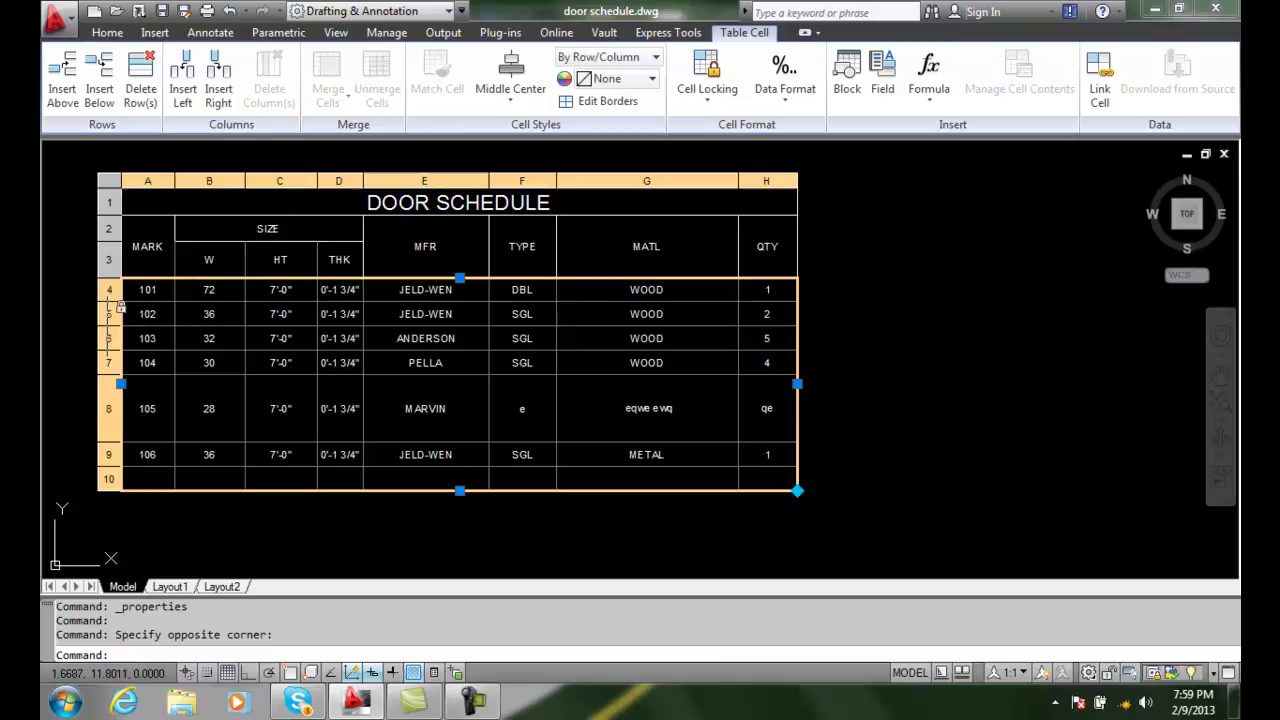
{"action": "right_click", "coordinate": [102, 328]}
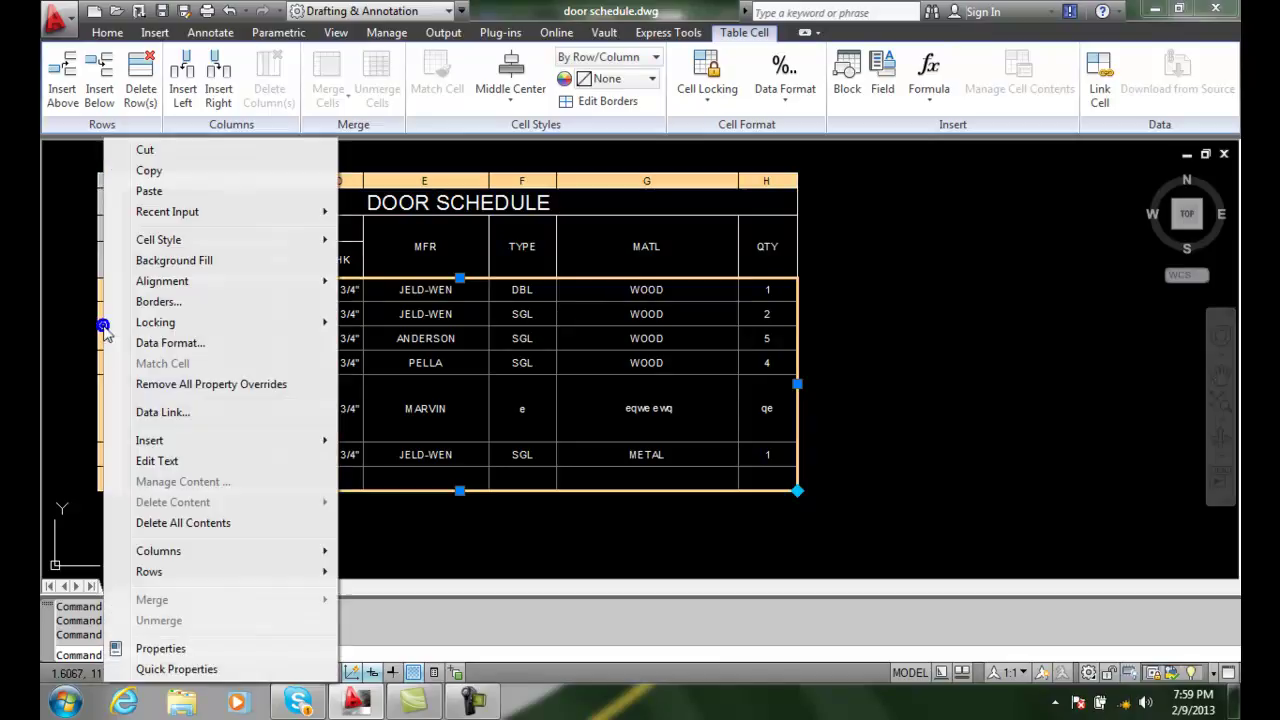
{"action": "left_click", "coordinate": [198, 649]}
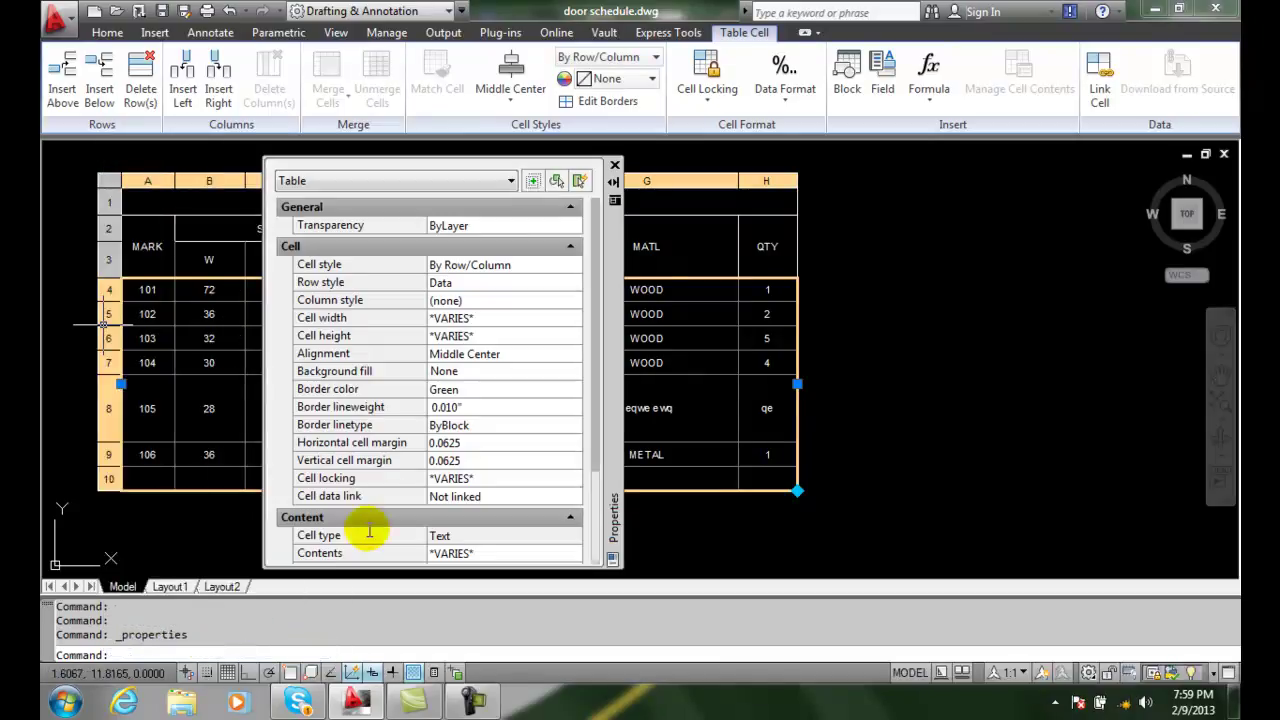
{"action": "left_click", "coordinate": [464, 337]}
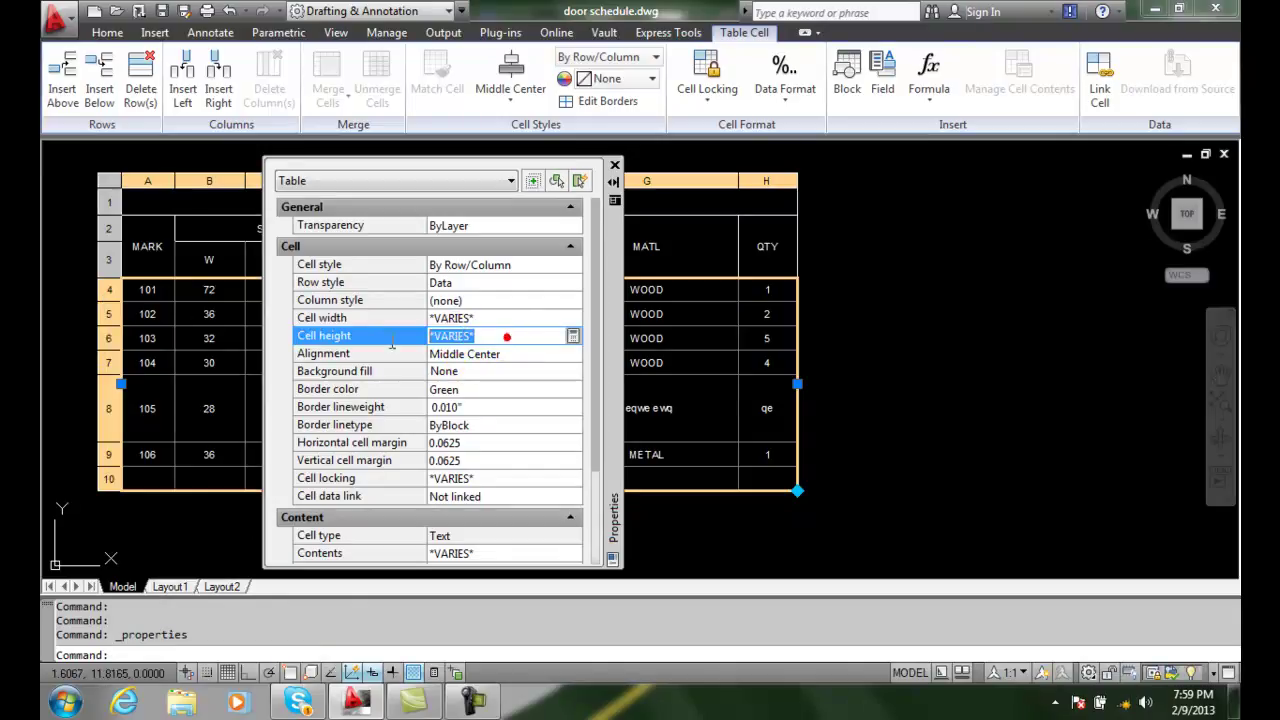
{"action": "type", "text": ".4"}
{"action": "key", "text": "Return"}
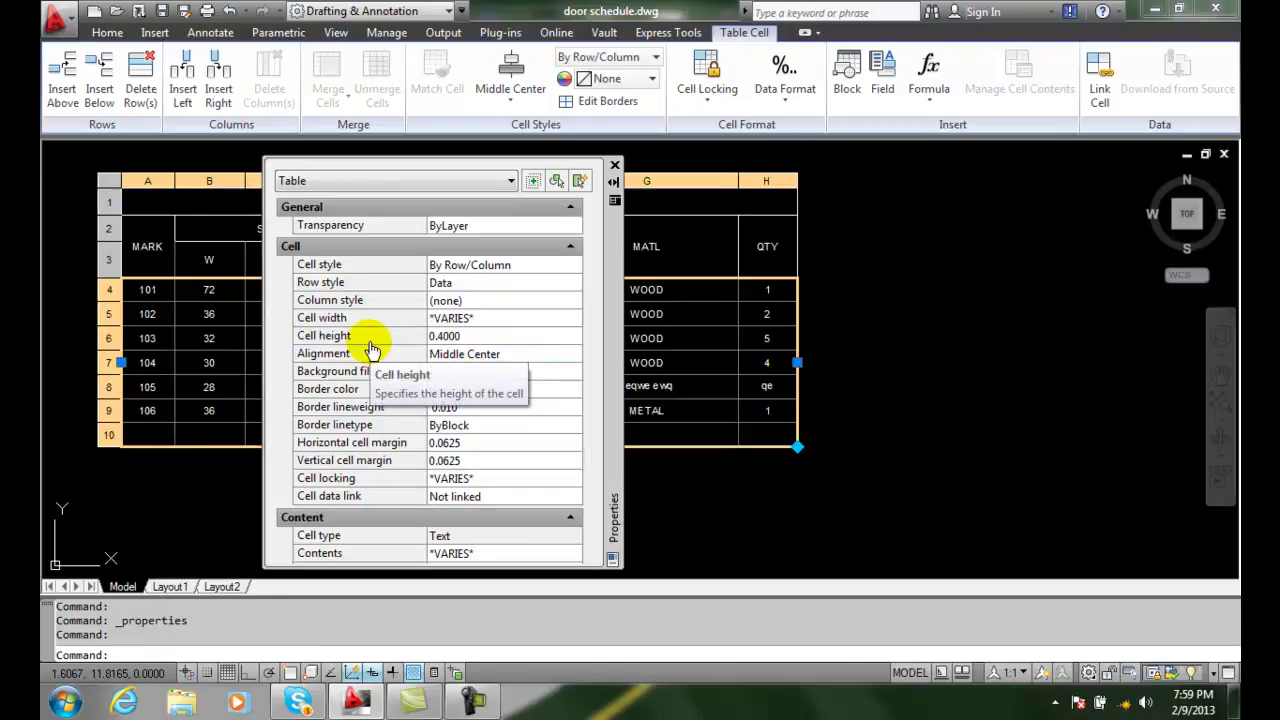
{"action": "left_click", "coordinate": [613, 164]}
{"action": "key", "text": "Escape"}
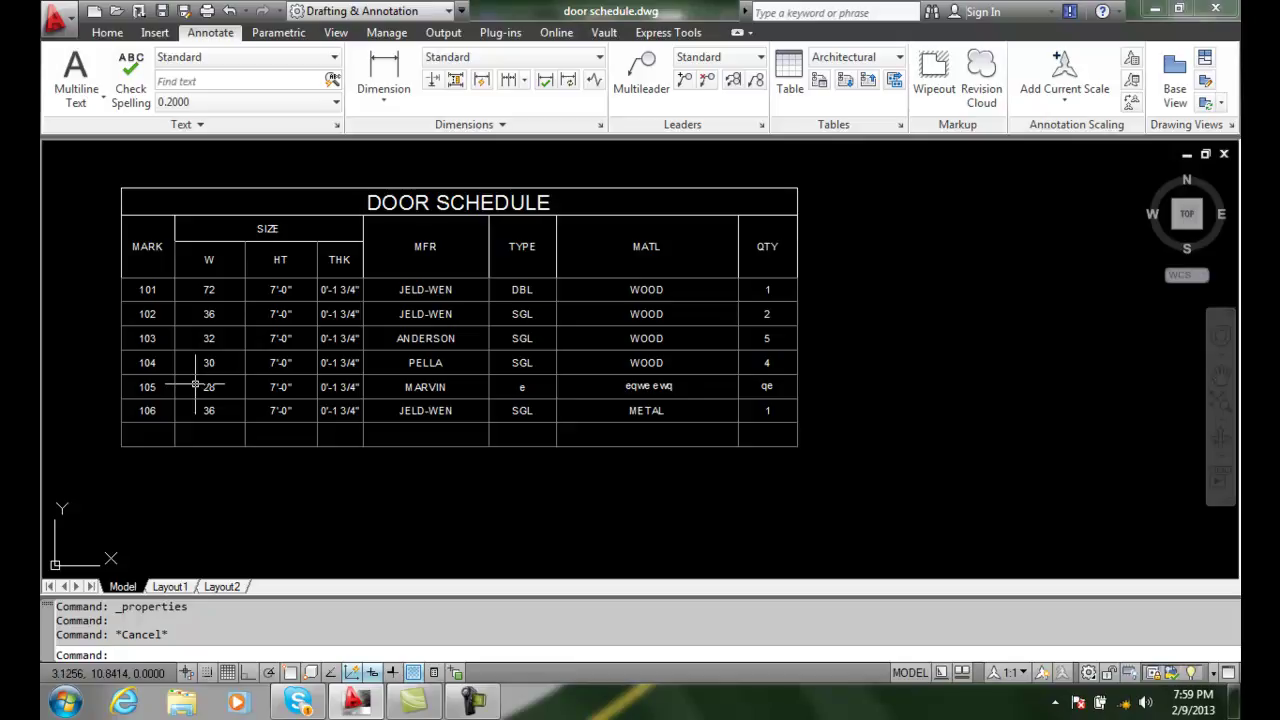
- Show the whole door schedule's properties and scroll to Table Breaks, which are disabled
{"action": "left_click", "coordinate": [118, 186]}
{"action": "left_click", "coordinate": [112, 183]}
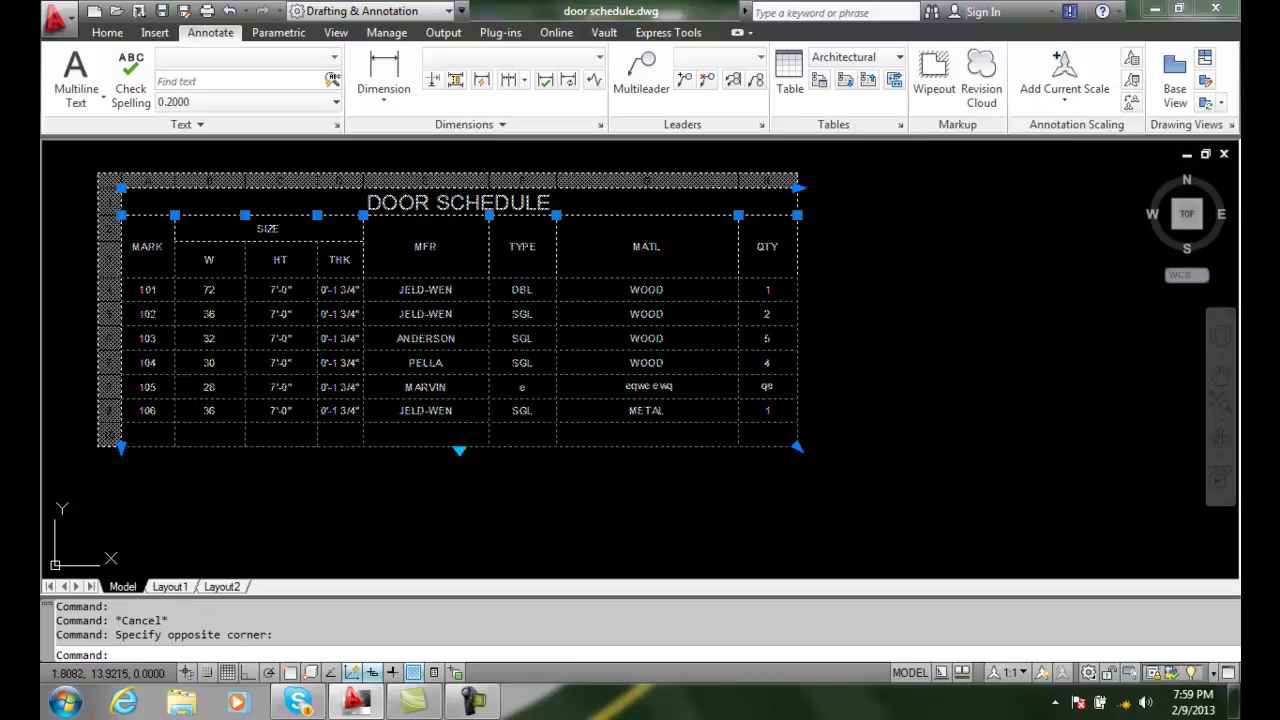
{"action": "right_click", "coordinate": [105, 180]}
{"action": "left_click", "coordinate": [160, 649]}
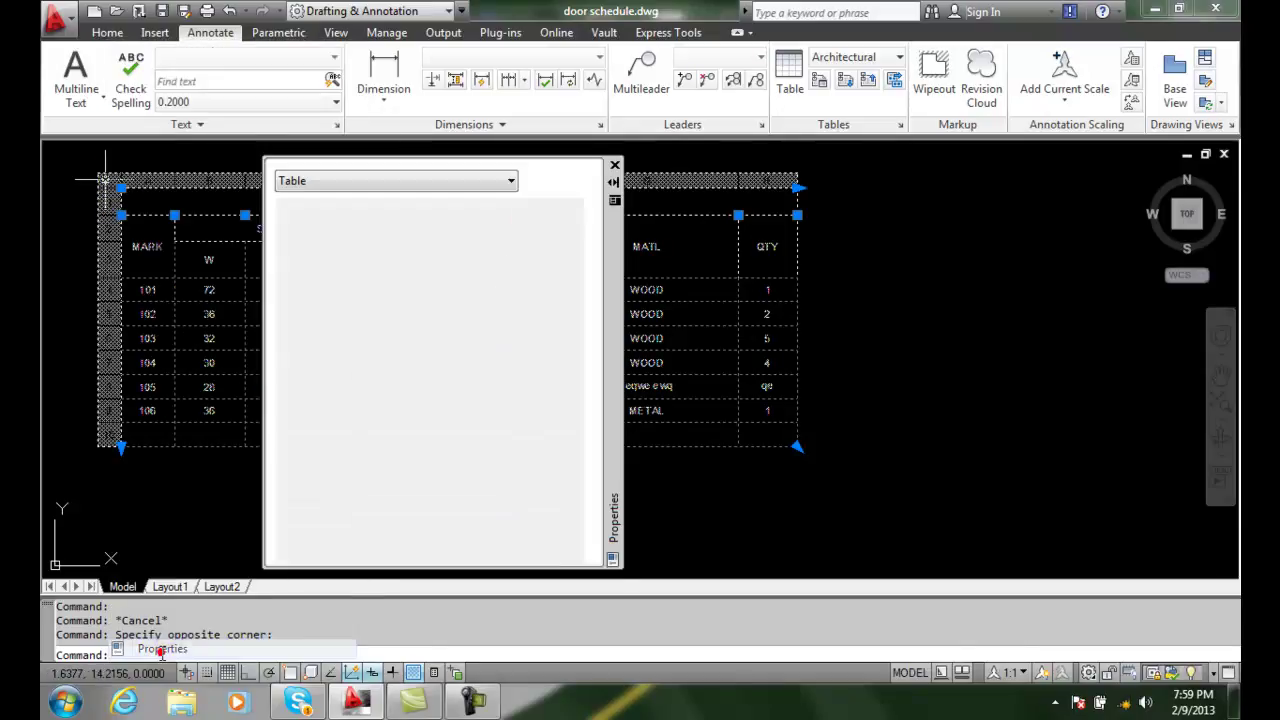
{"action": "left_click_drag", "start_coordinate": [588, 255], "coordinate": [586, 486]}
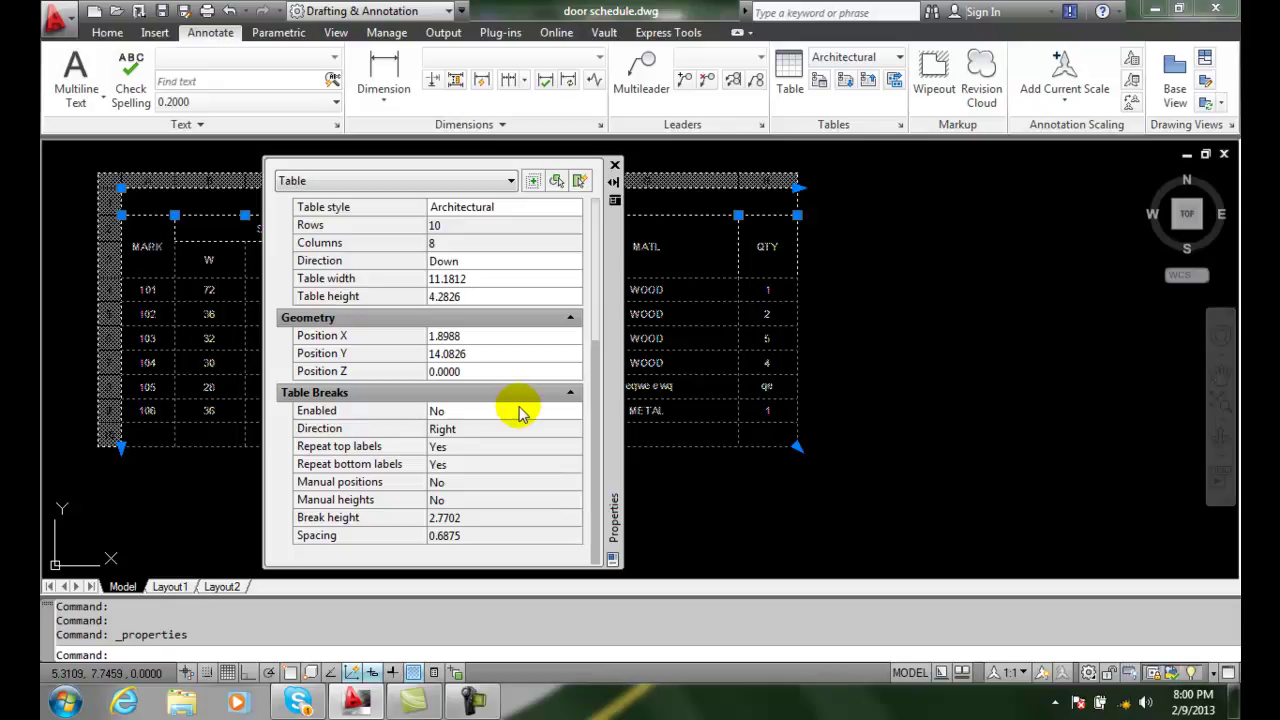